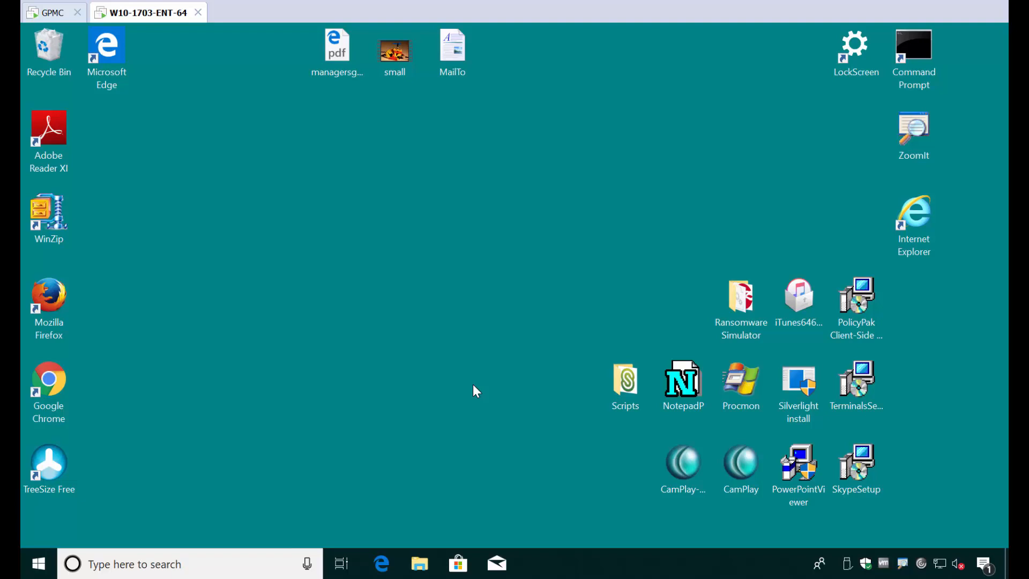
Launch the Silverlight installer, cancel its PolicyPak admin approval prompt and dismiss the blocked message
double_click(795, 401)
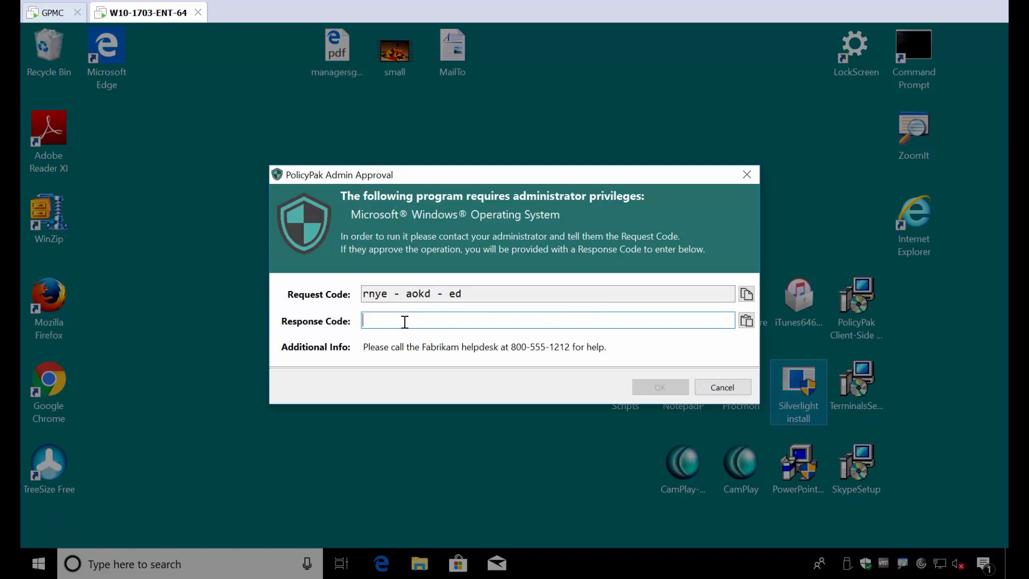
key("Escape")
key("Escape")
left_click(38, 564)
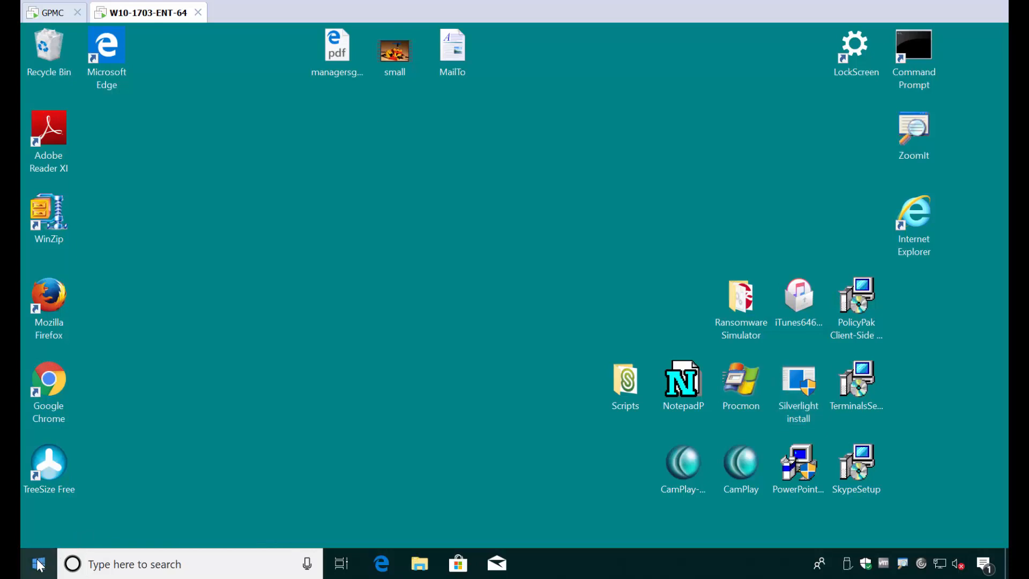
Show Event Viewer's PolicyPak log maximized with a wider Source column, selecting the newest approval event
right_click(39, 564)
left_click(111, 182)
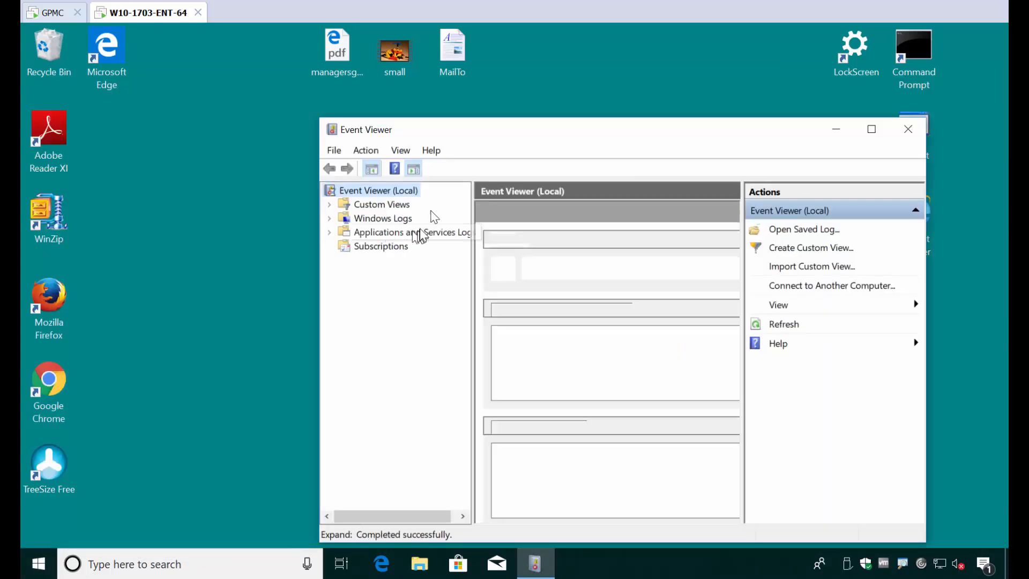
left_click(330, 232)
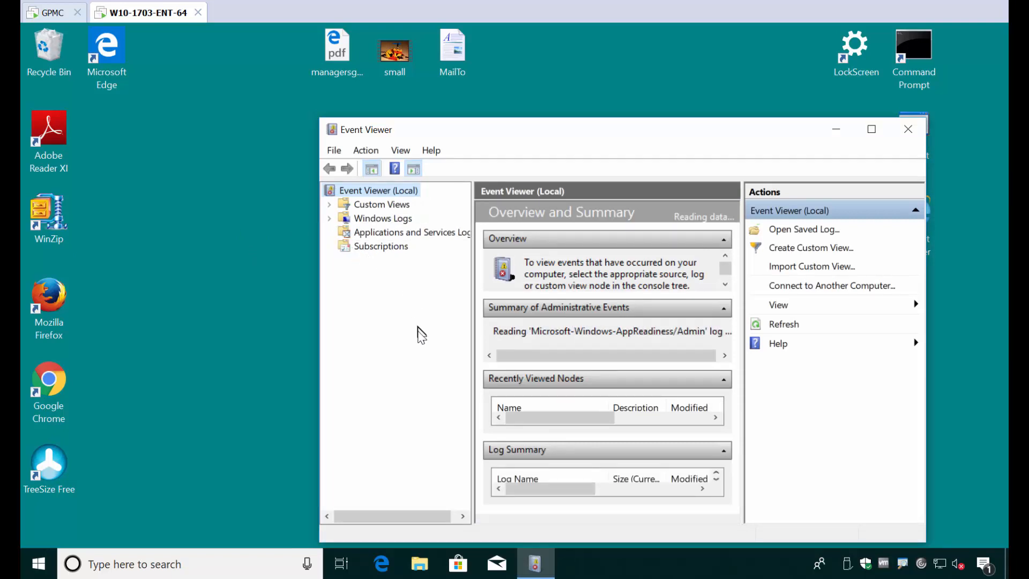
left_click(393, 315)
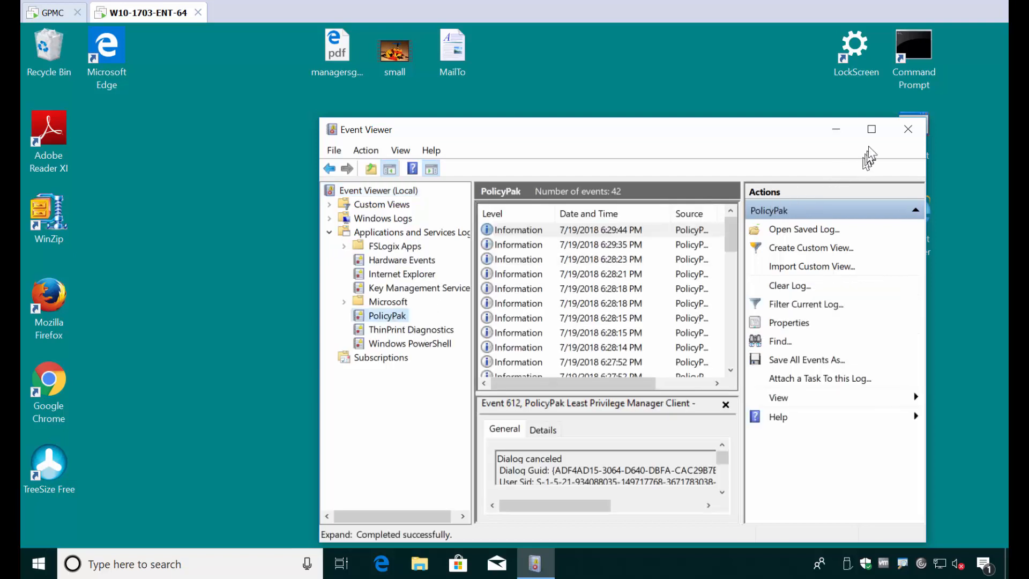
left_click(871, 129)
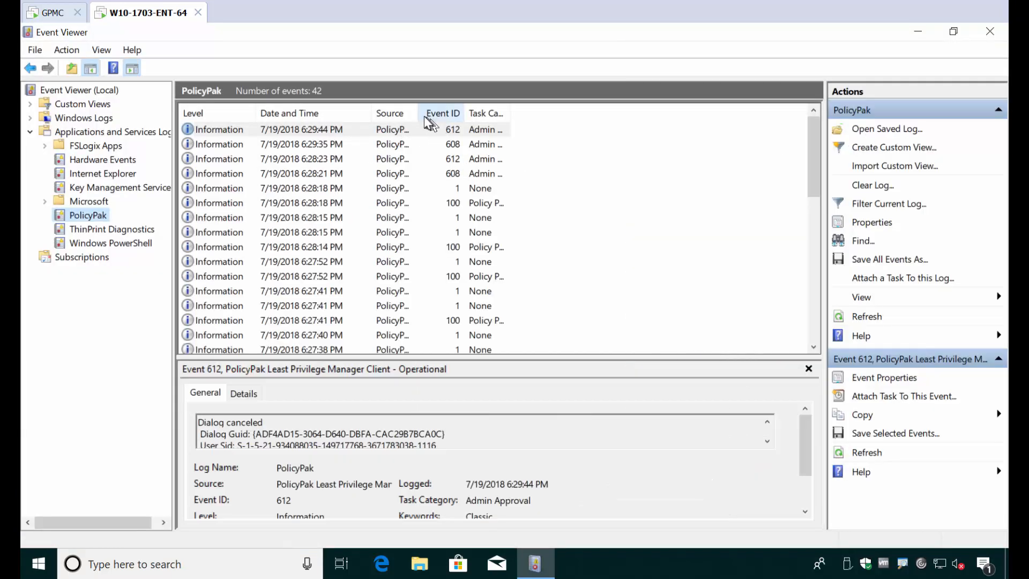
left_click_drag(434, 113, 634, 109)
left_click(599, 132)
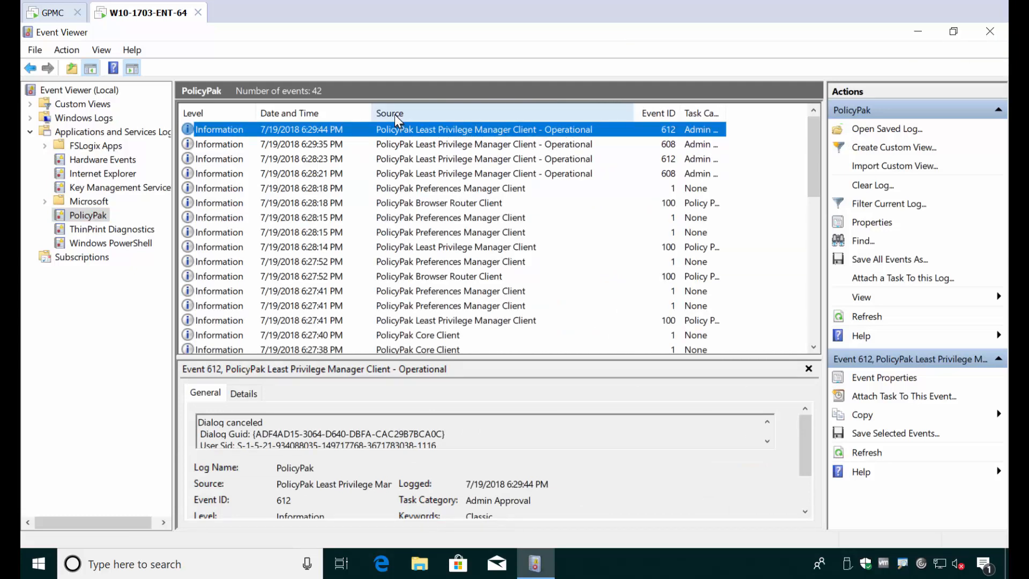
double_click(516, 135)
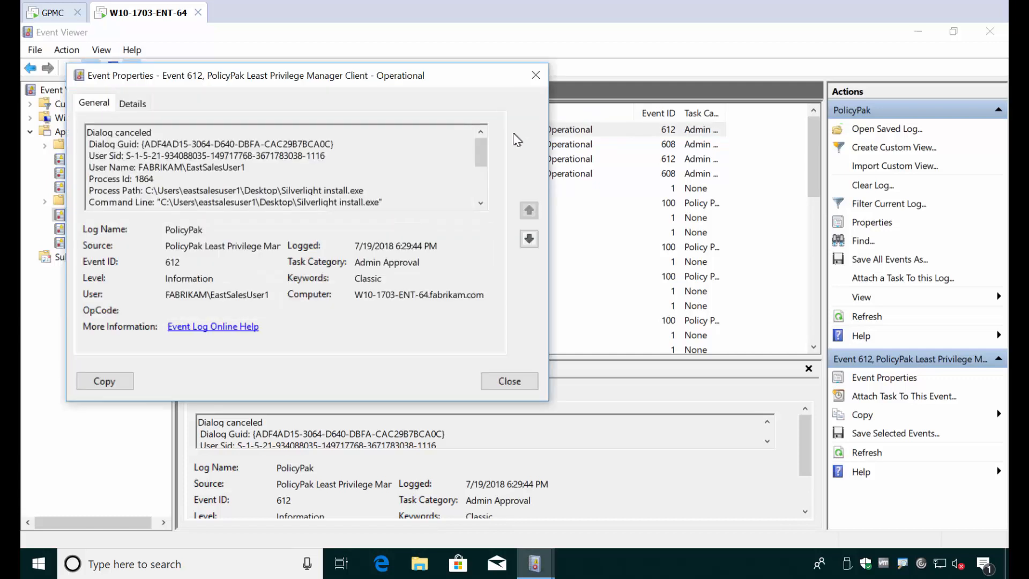
left_click(530, 240)
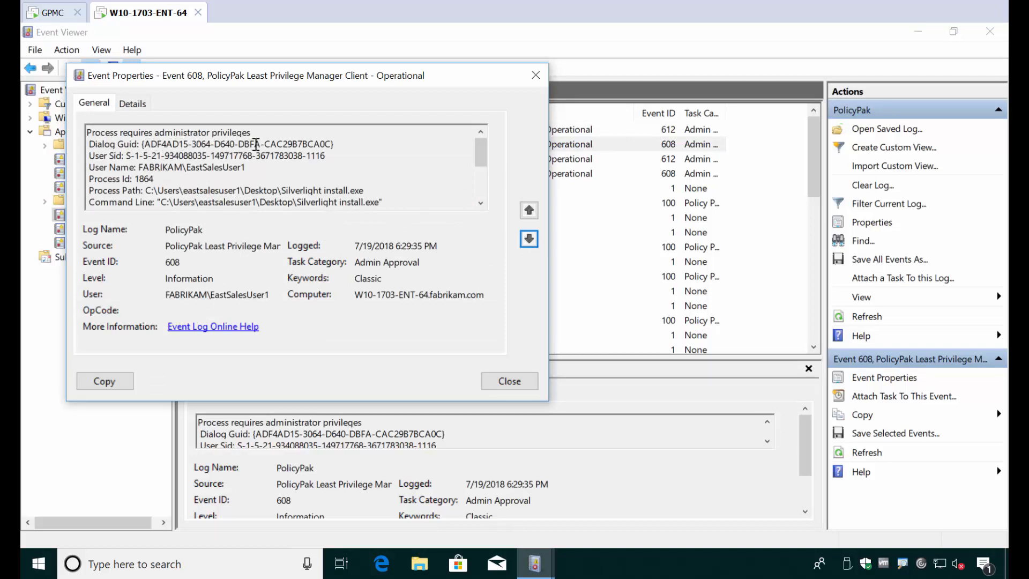
mouse_move(278, 191)
left_mouse_down()
mouse_move(314, 201)
mouse_move(277, 177)
left_mouse_up()
left_click(246, 164)
left_click(529, 210)
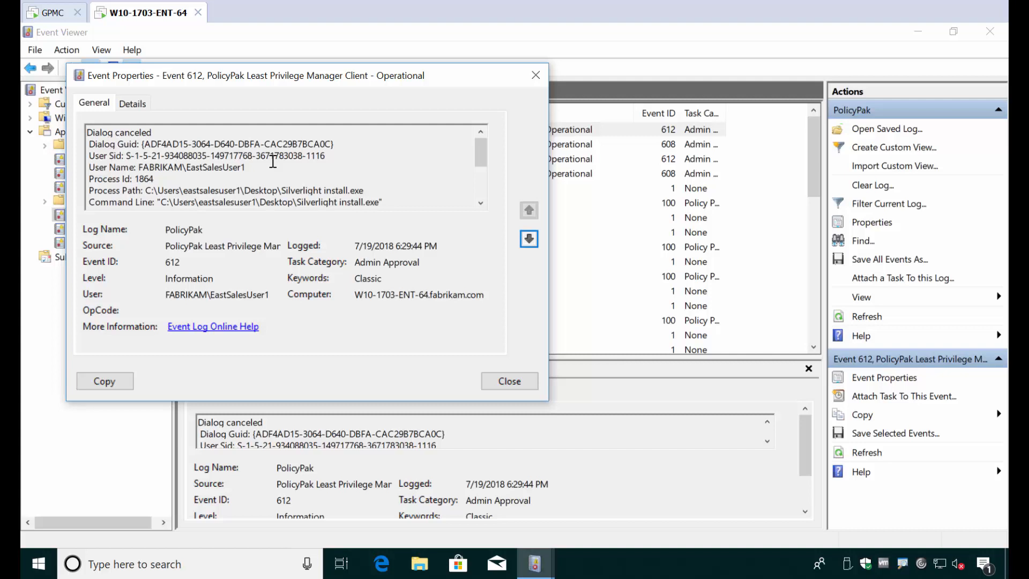
key("Escape")
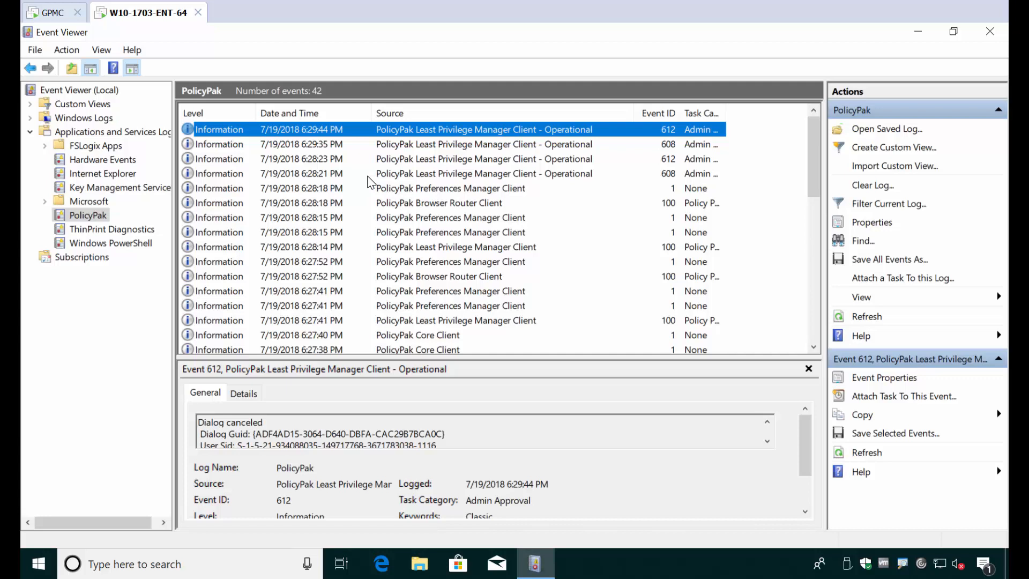
Close Event Viewer, create the linked GPO 'Event Log Forwarding Setup' under East Sales Desktops, and edit it
left_click(990, 33)
left_click(62, 19)
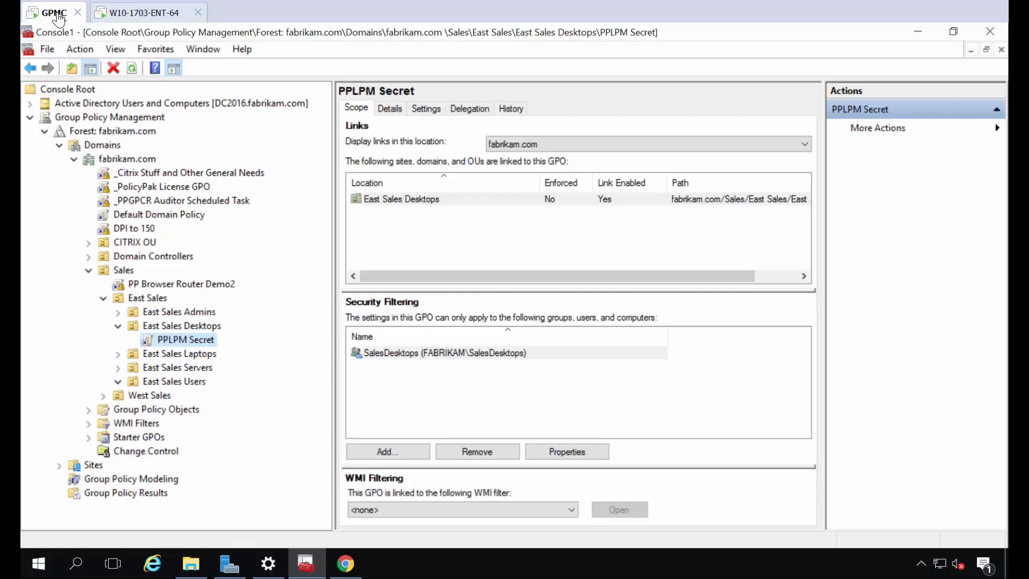
right_click(205, 328)
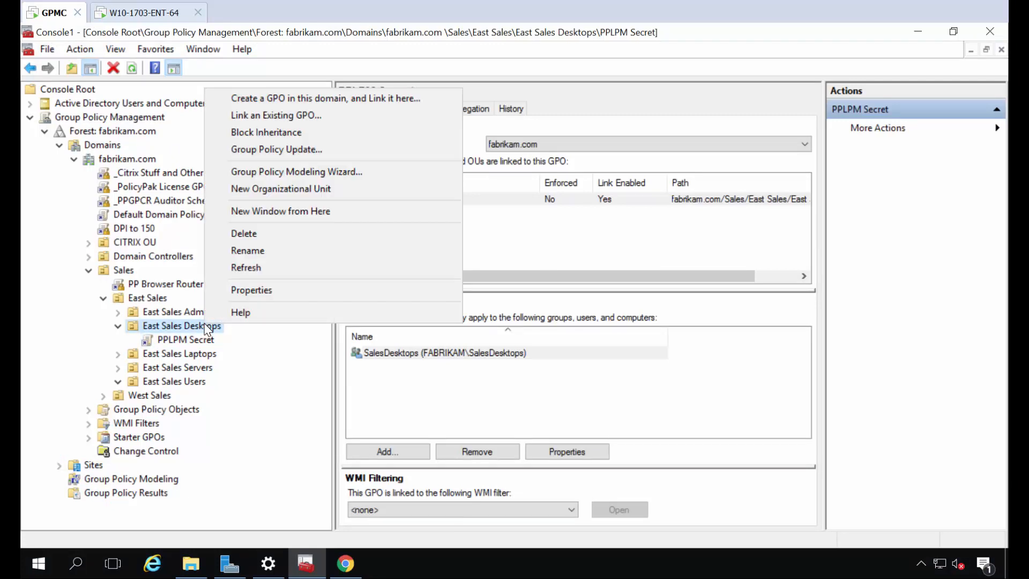
left_click(338, 102)
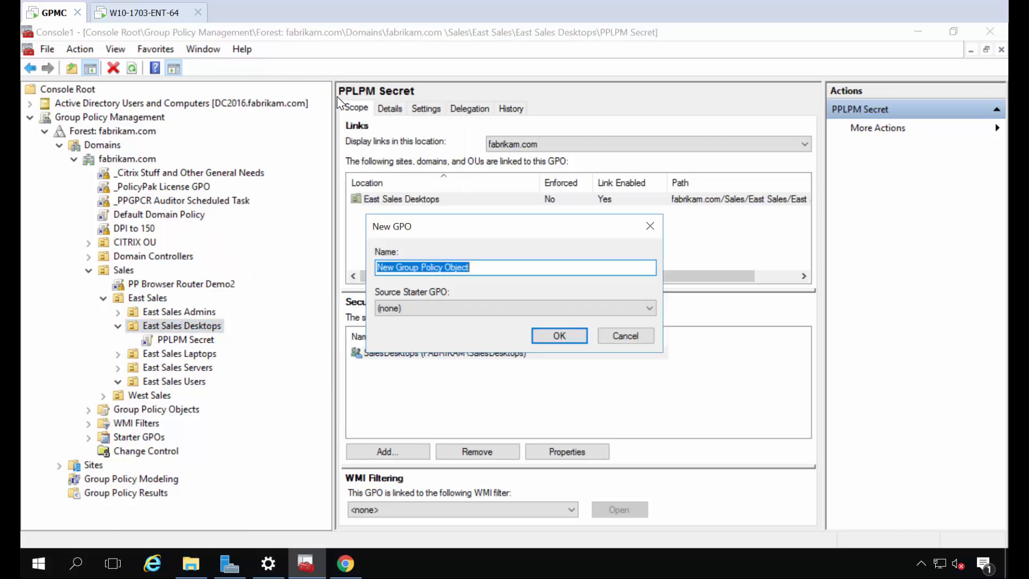
type("Event Log")
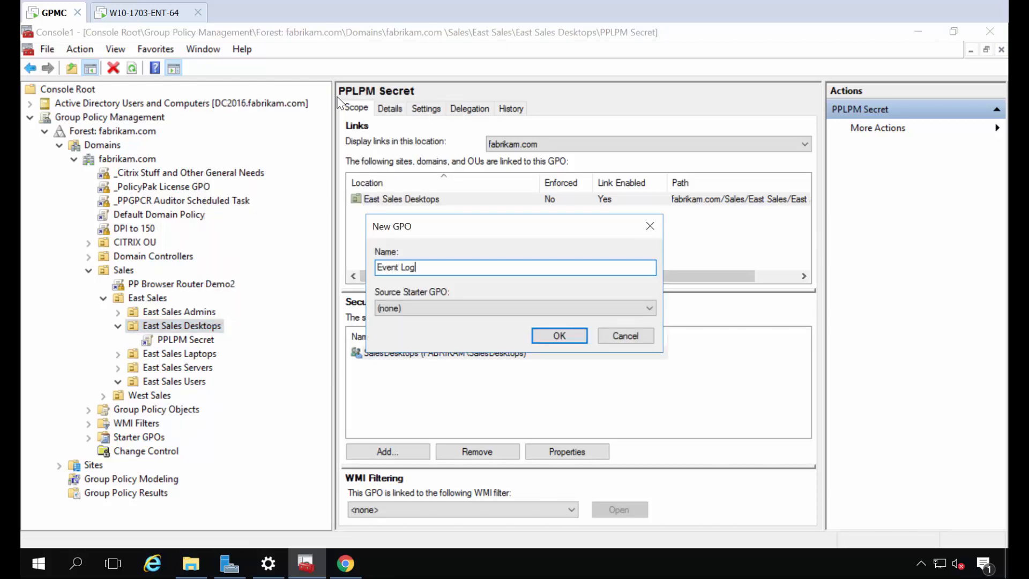
type(" Forwarding Setup")
key("Return")
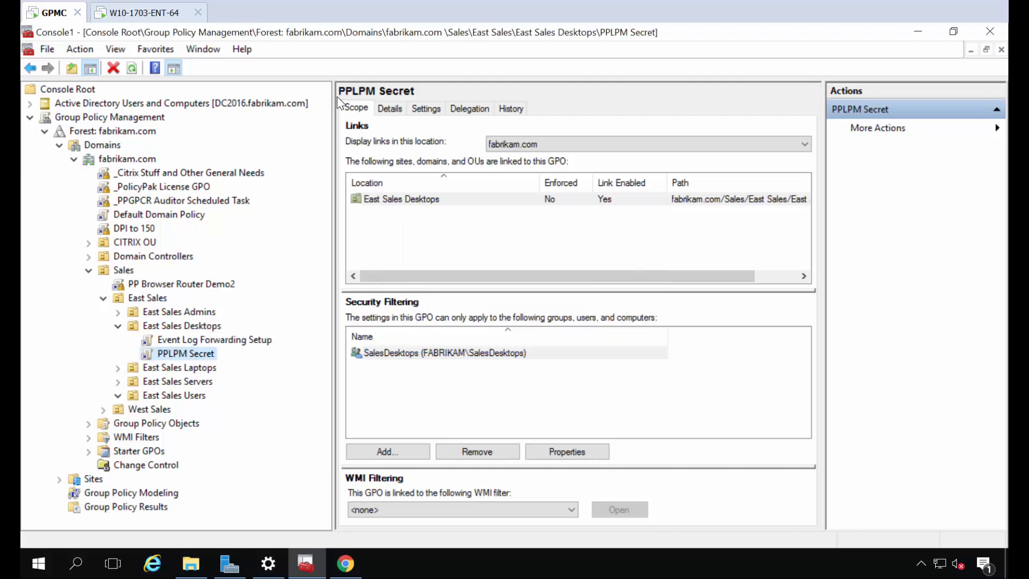
right_click(225, 341)
left_click(239, 350)
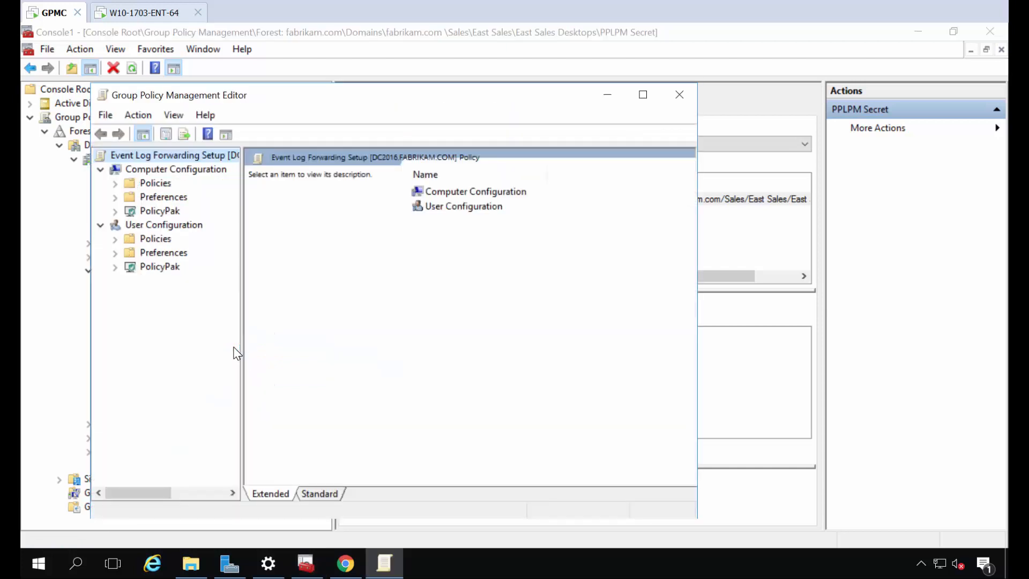
Maximize the editor and browse to Computer Configuration > Preferences > Control Panel Settings > Services
double_click(298, 97)
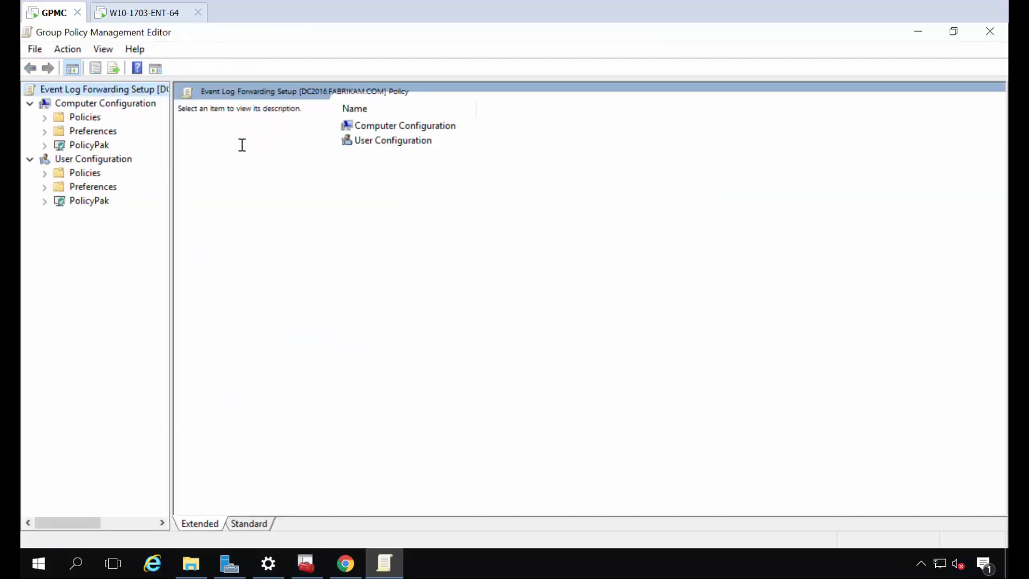
left_click(44, 132)
left_click(58, 159)
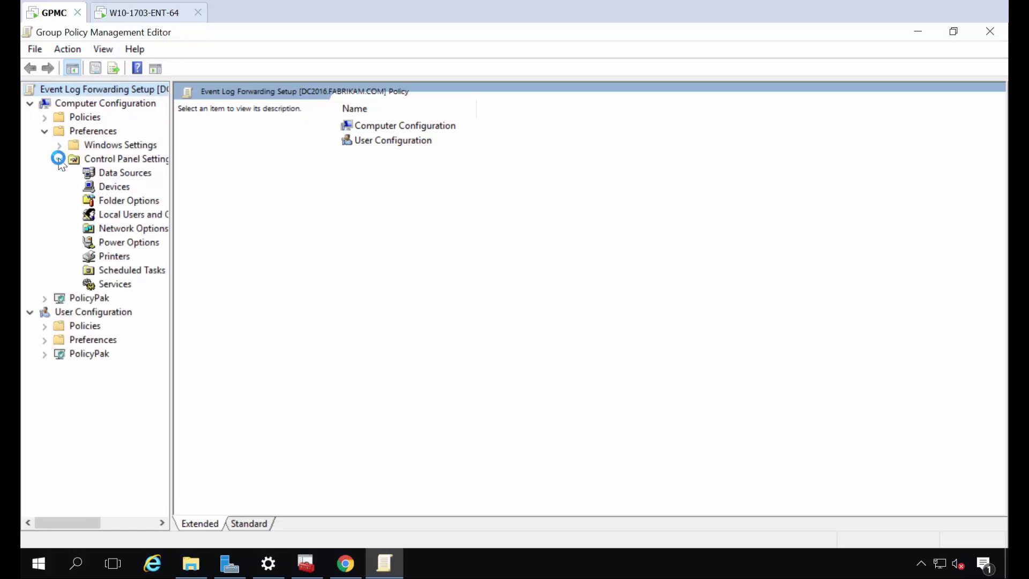
left_click(115, 285)
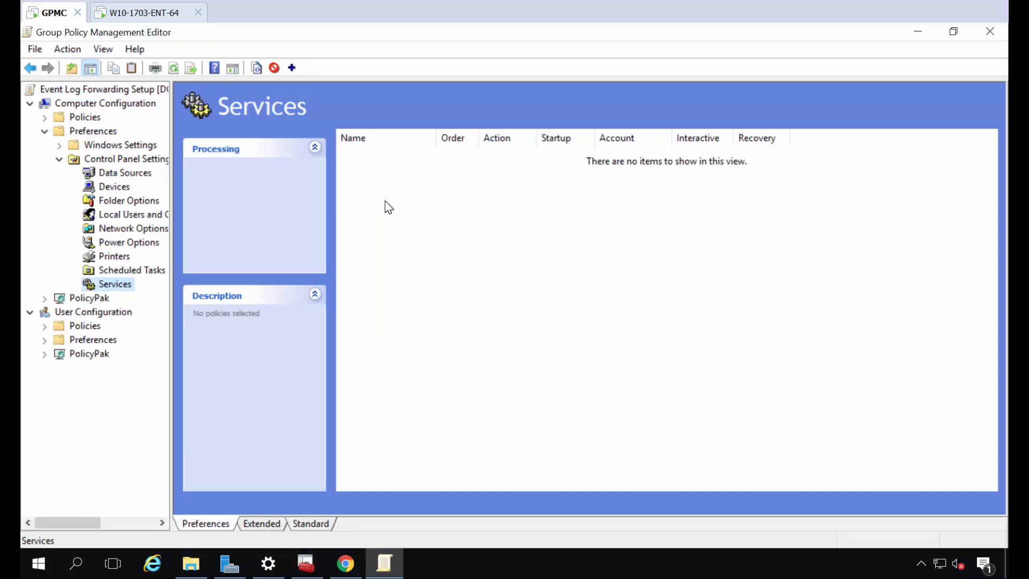
Add a new service preference for WinRM with the action Start service
right_click(377, 189)
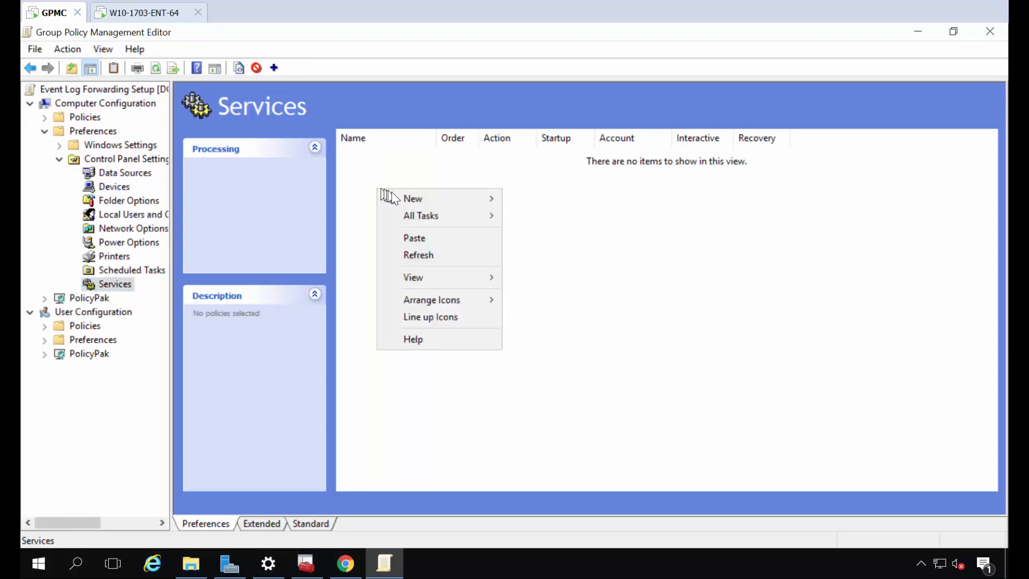
mouse_move(398, 197)
left_click(535, 201)
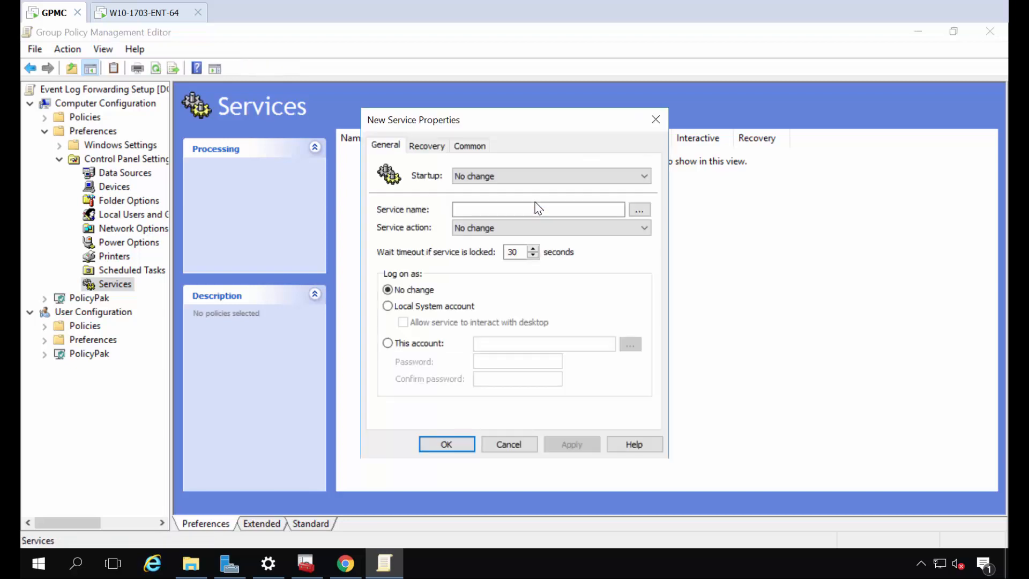
left_click(639, 209)
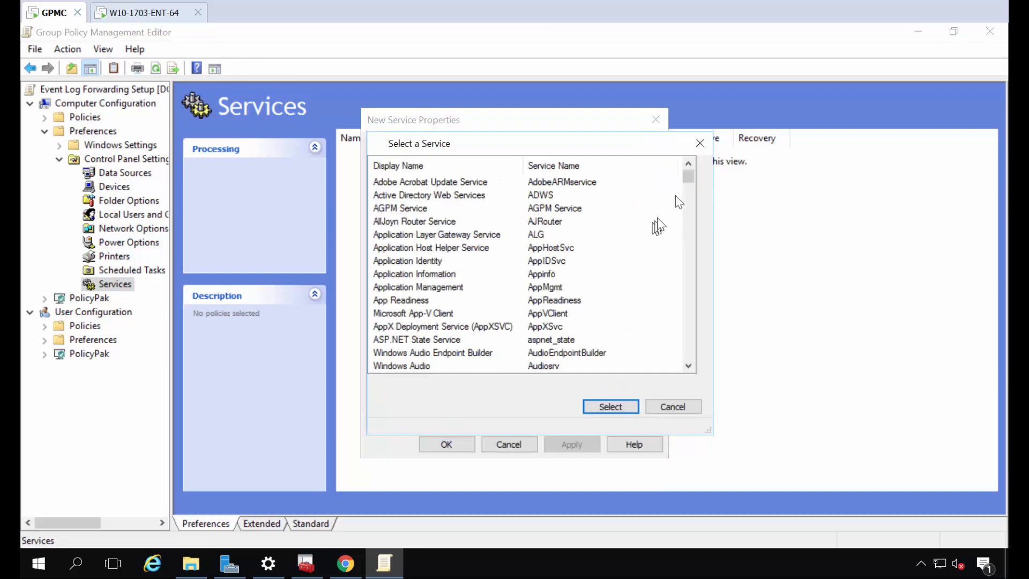
left_click_drag(689, 177, 684, 340)
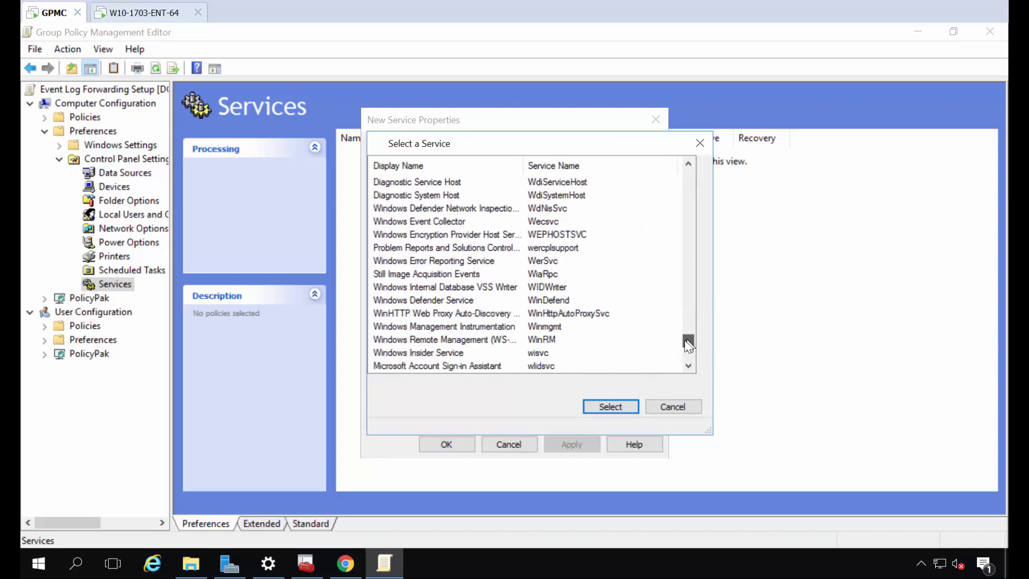
left_click(483, 341)
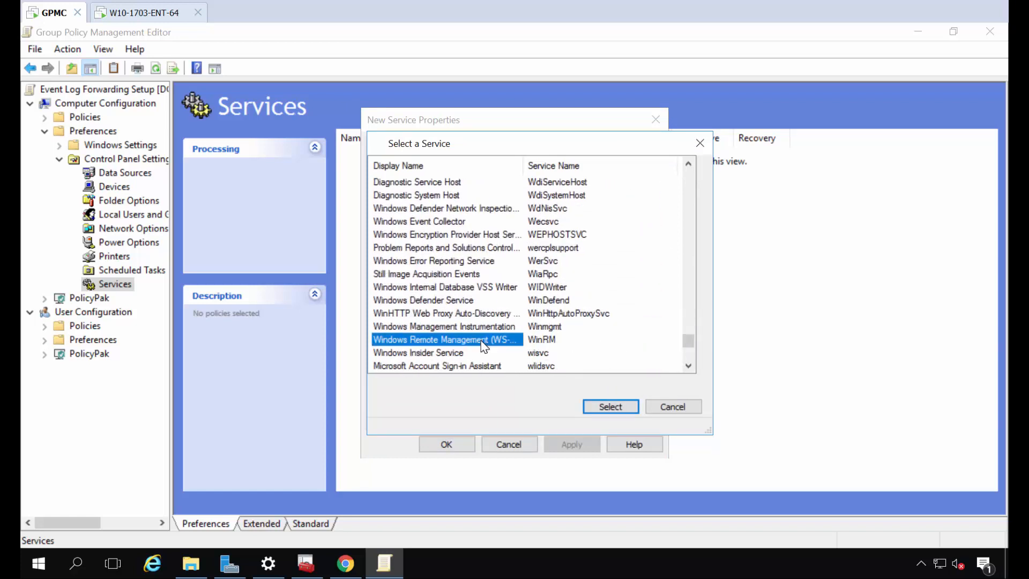
left_click(605, 405)
left_click(569, 229)
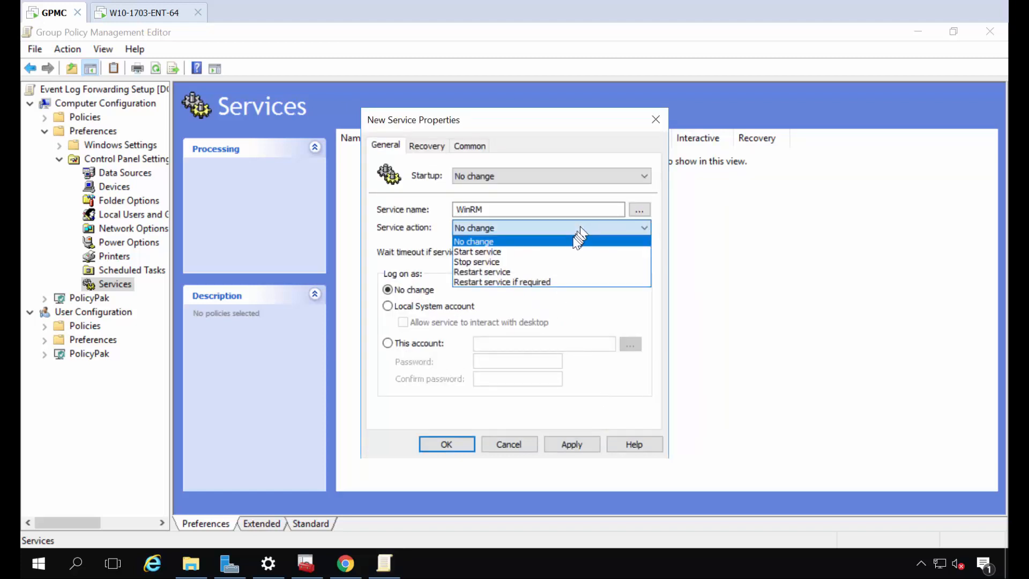
left_click(560, 252)
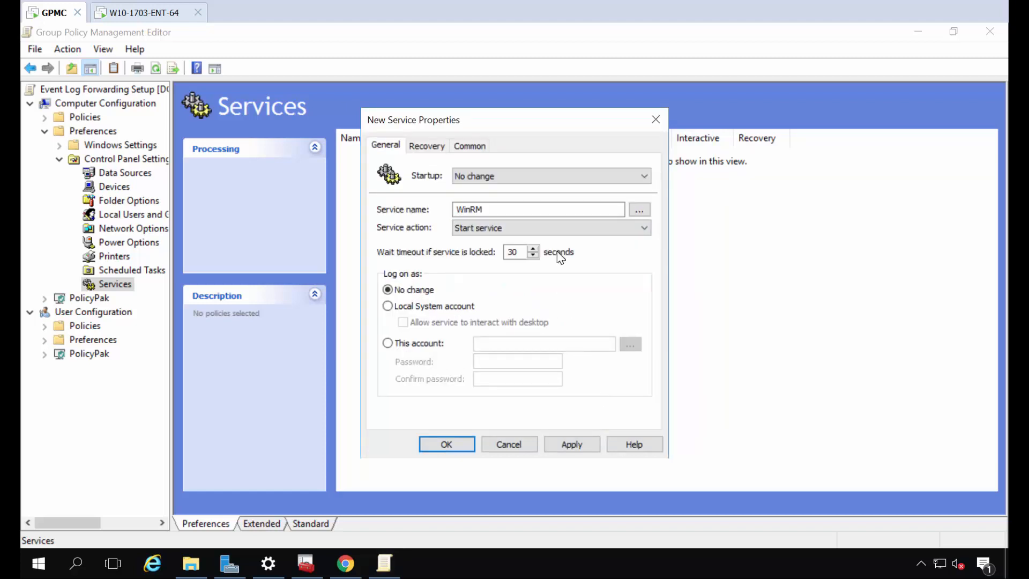
left_click(459, 449)
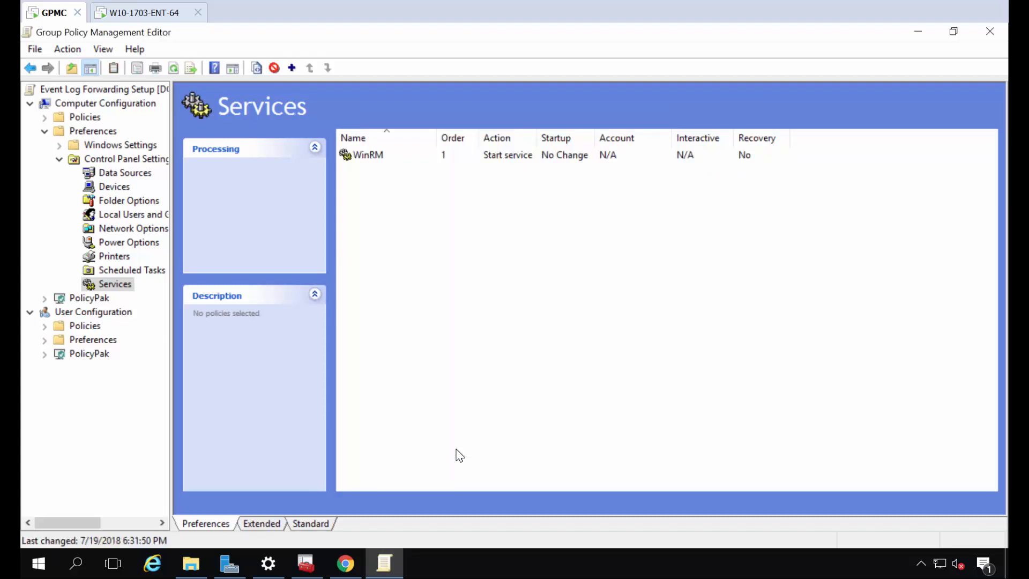
Navigate to Computer Policies > Windows Settings > Security Settings > Restricted Groups
left_click(59, 159)
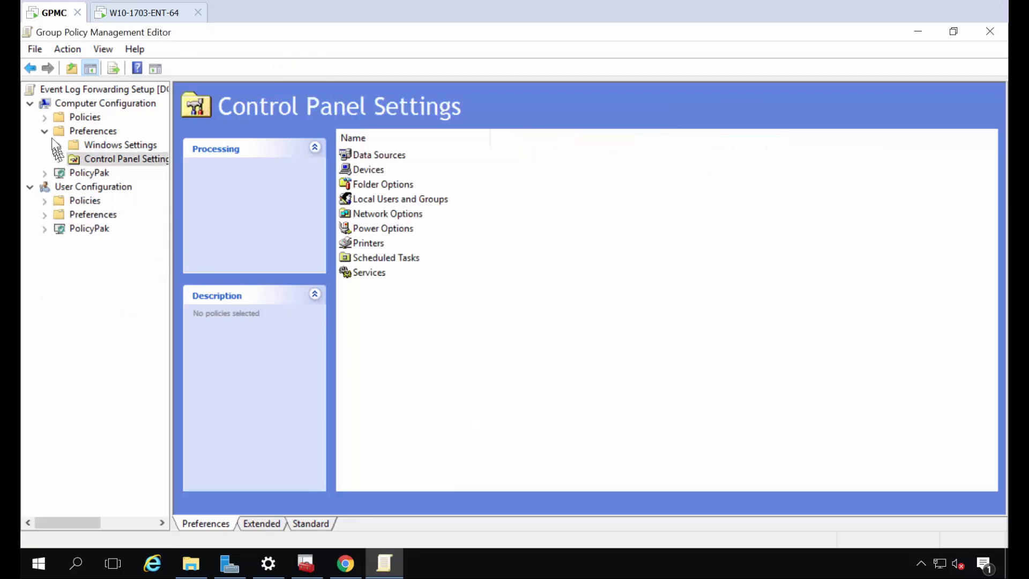
left_click(45, 118)
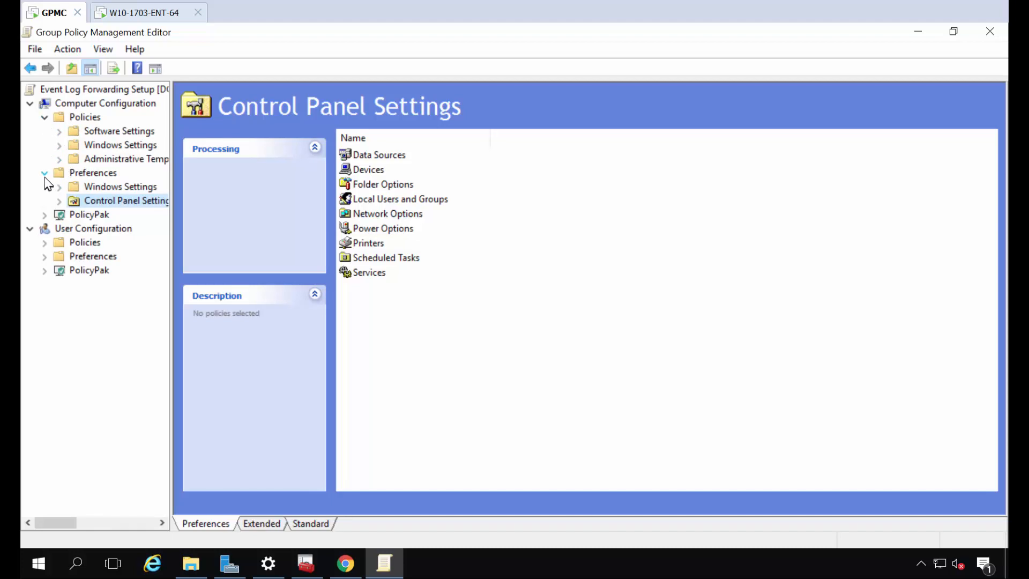
left_click(44, 174)
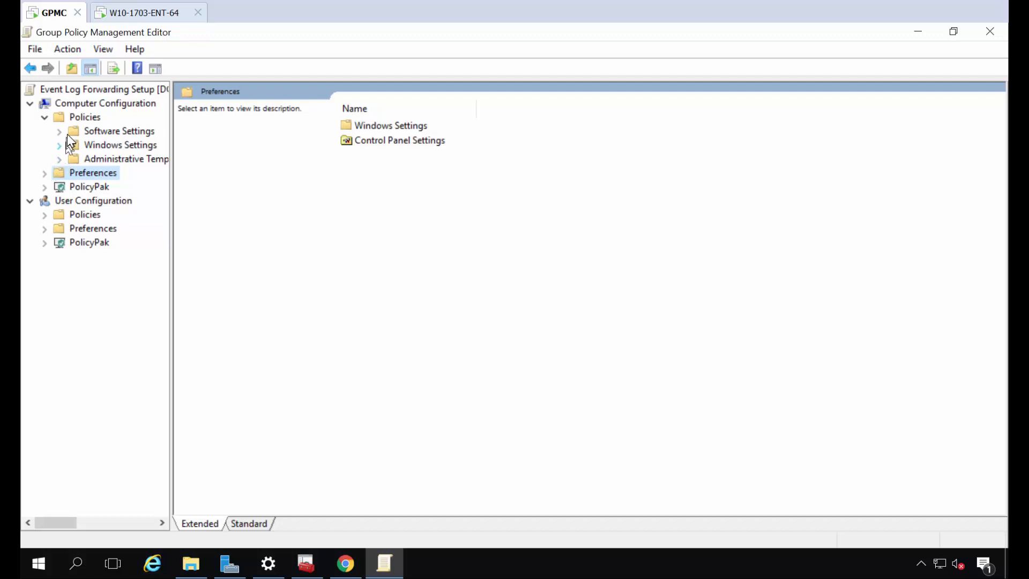
left_click(60, 144)
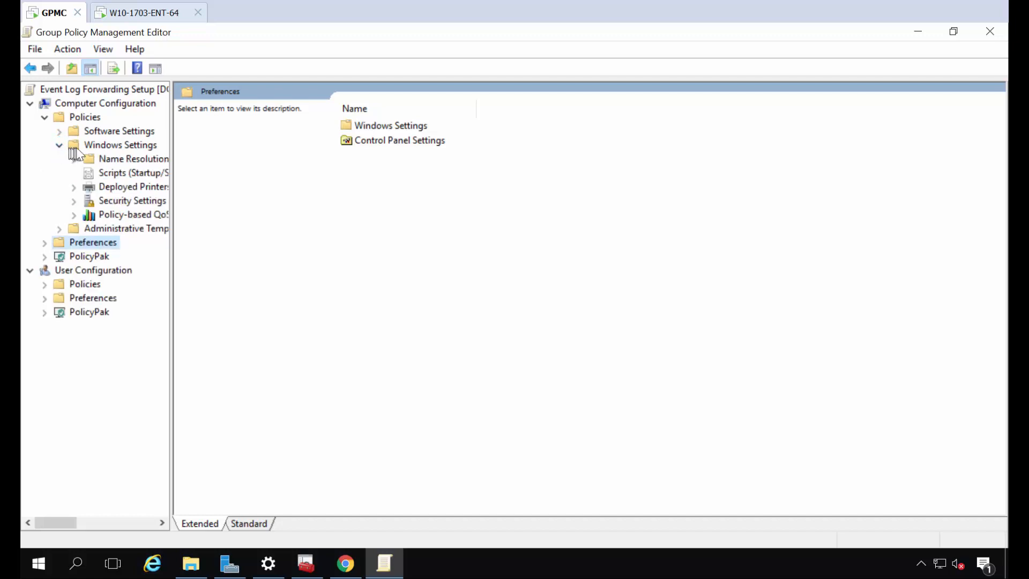
left_click(144, 201)
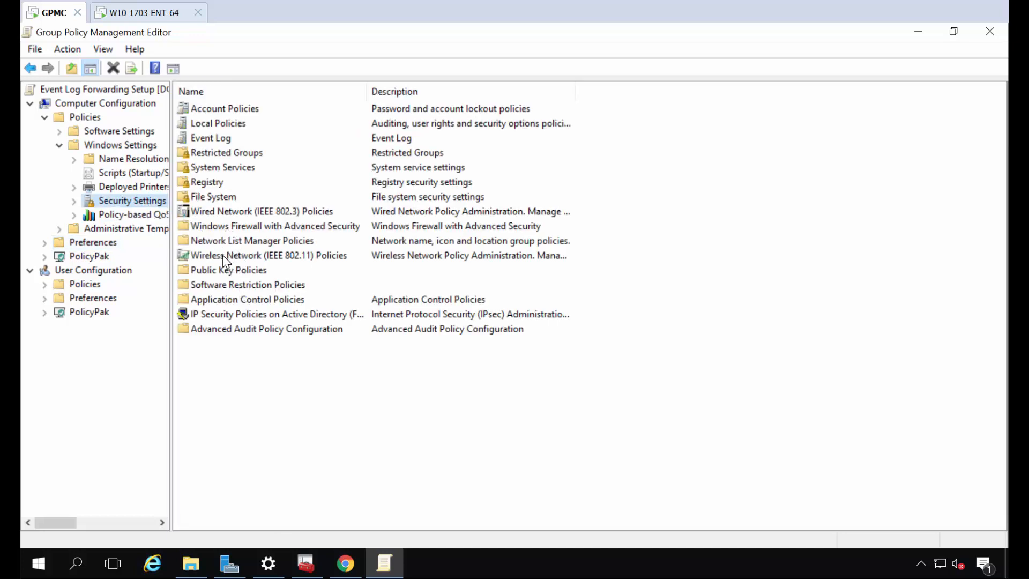
double_click(220, 154)
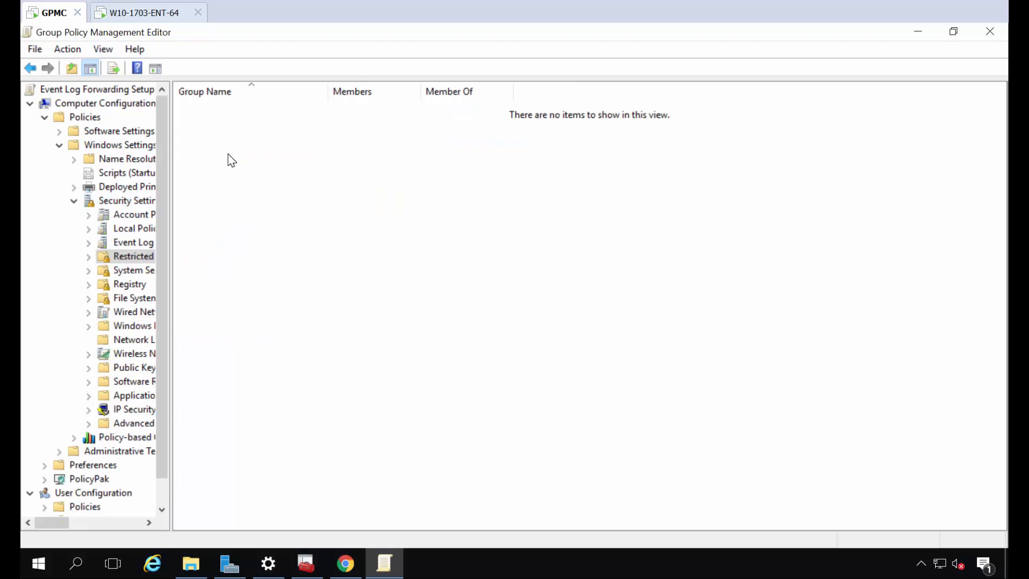
Add the restricted group EVENT VIEWER with NETWORK SERVICE as its member
right_click(229, 154)
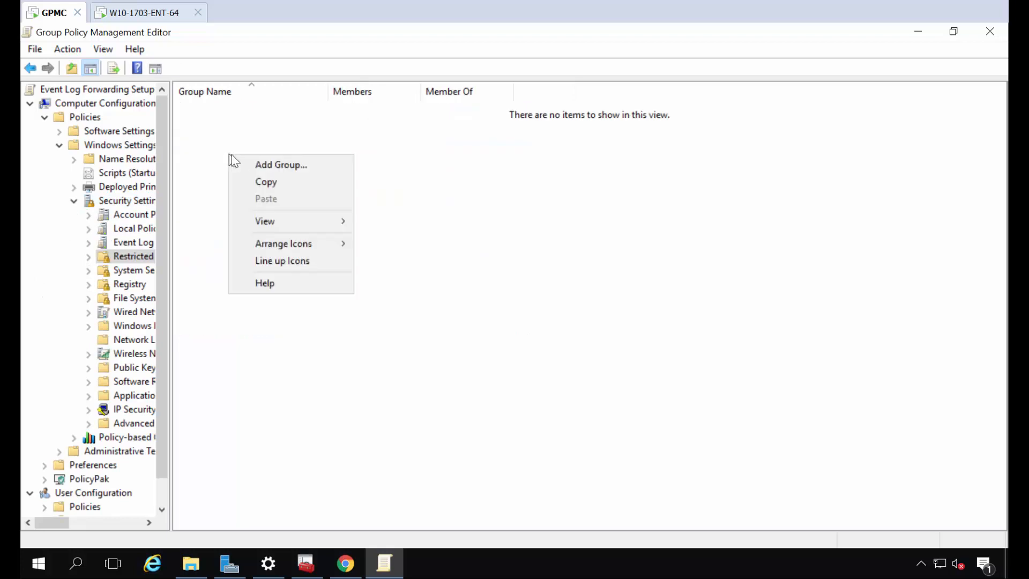
left_click(260, 170)
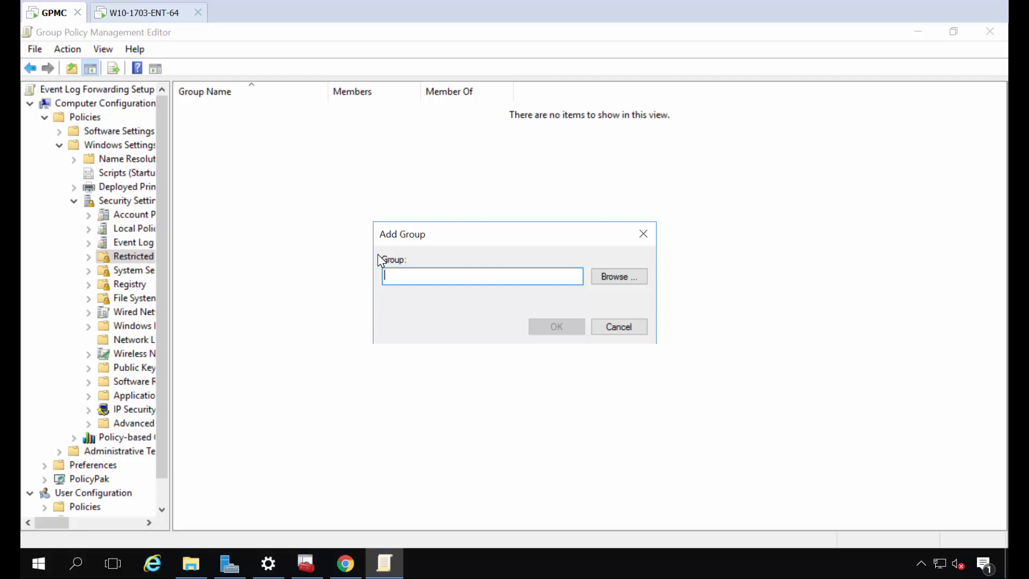
type("EVENT VIEWER")
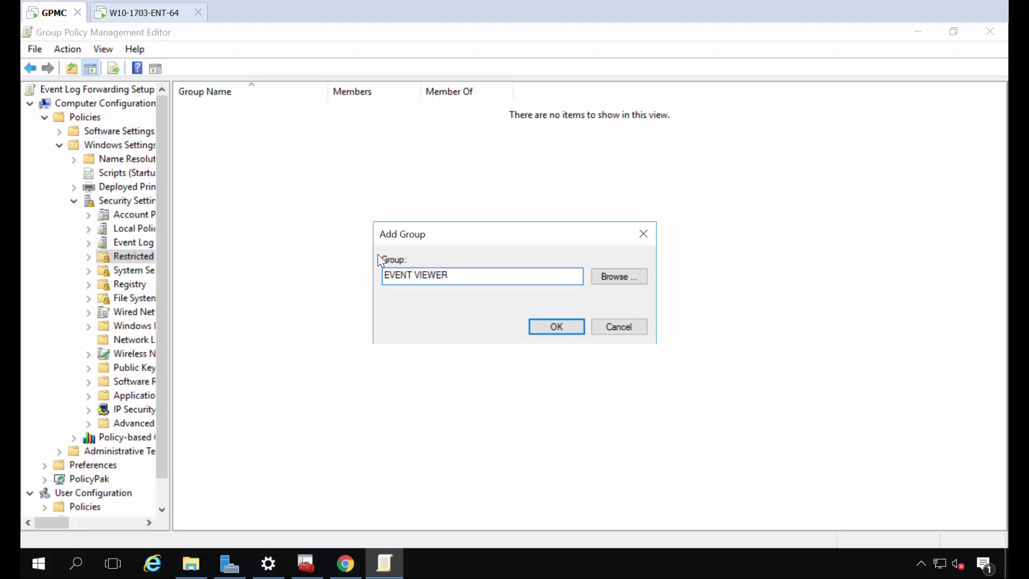
key("Return")
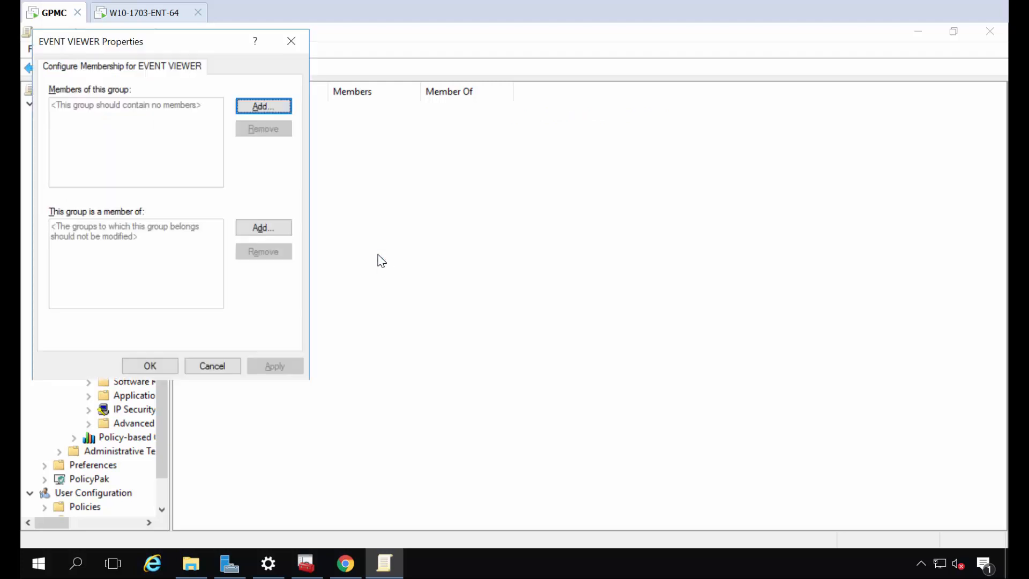
left_click_drag(197, 41, 480, 101)
left_click(529, 165)
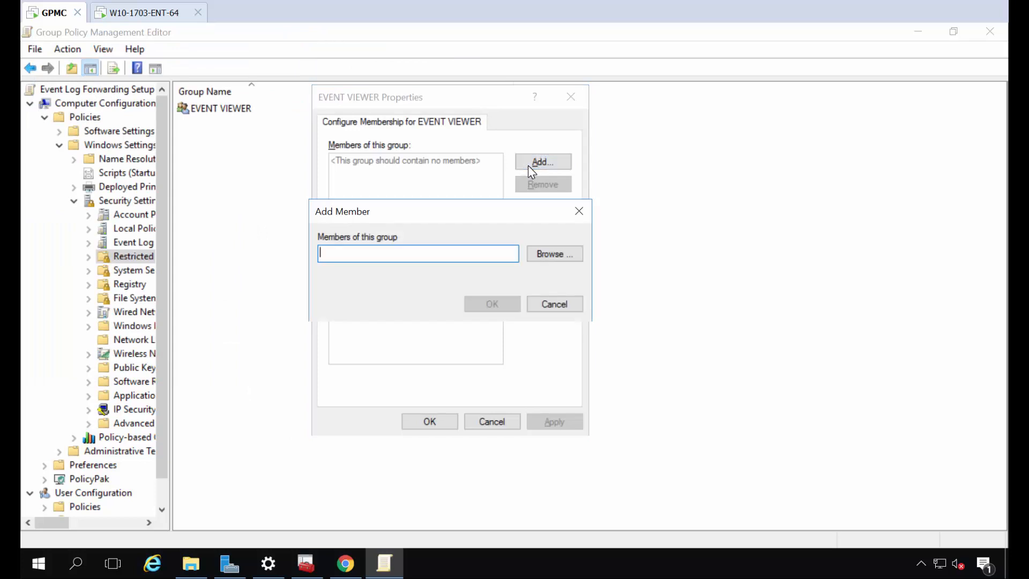
type("NETWORK S")
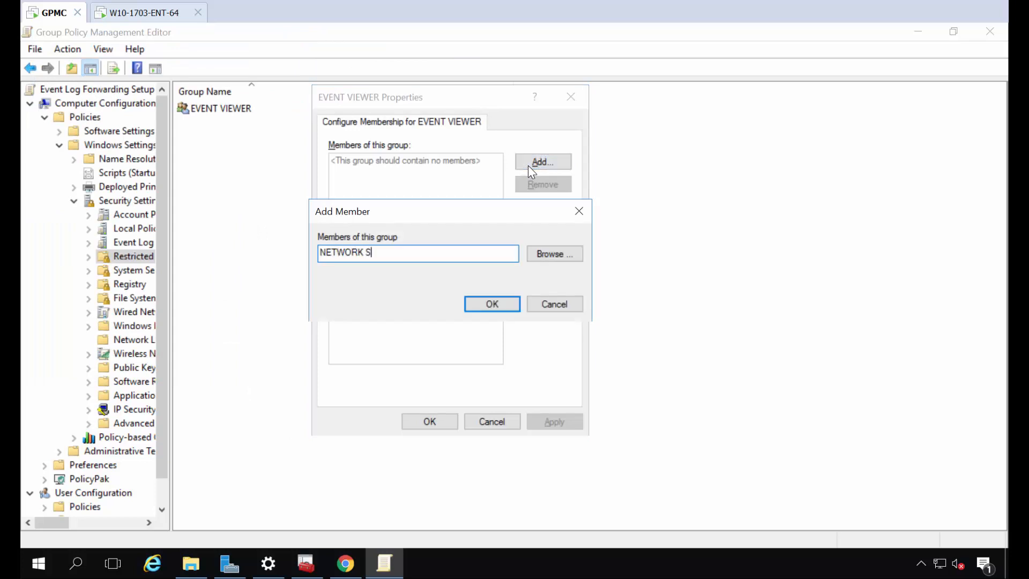
type("ERVICE")
key("Return")
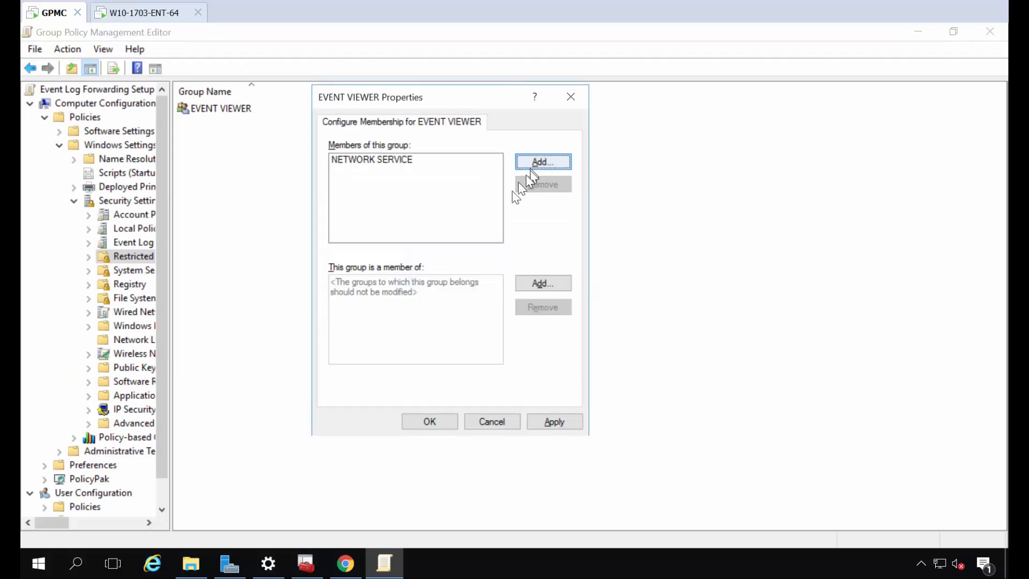
left_click(431, 423)
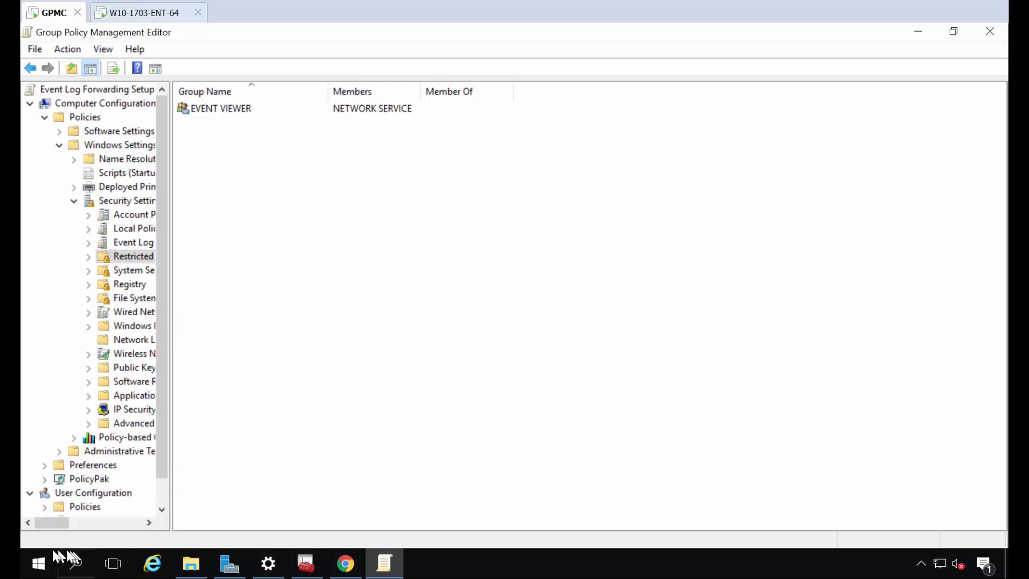
Start the Windows Event Collector service from Event Viewer's Subscriptions, then return to the policy editor
right_click(39, 565)
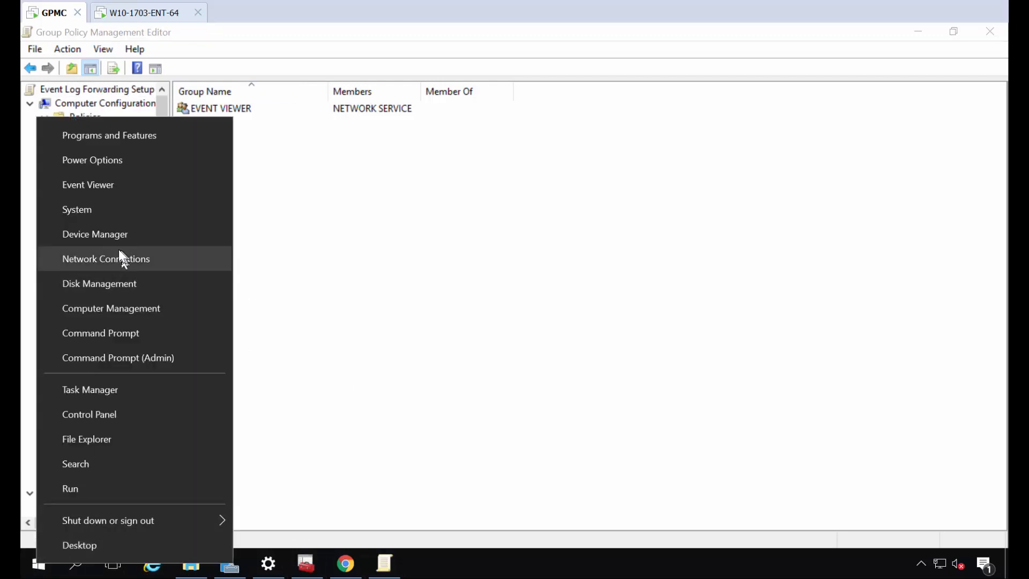
left_click(120, 187)
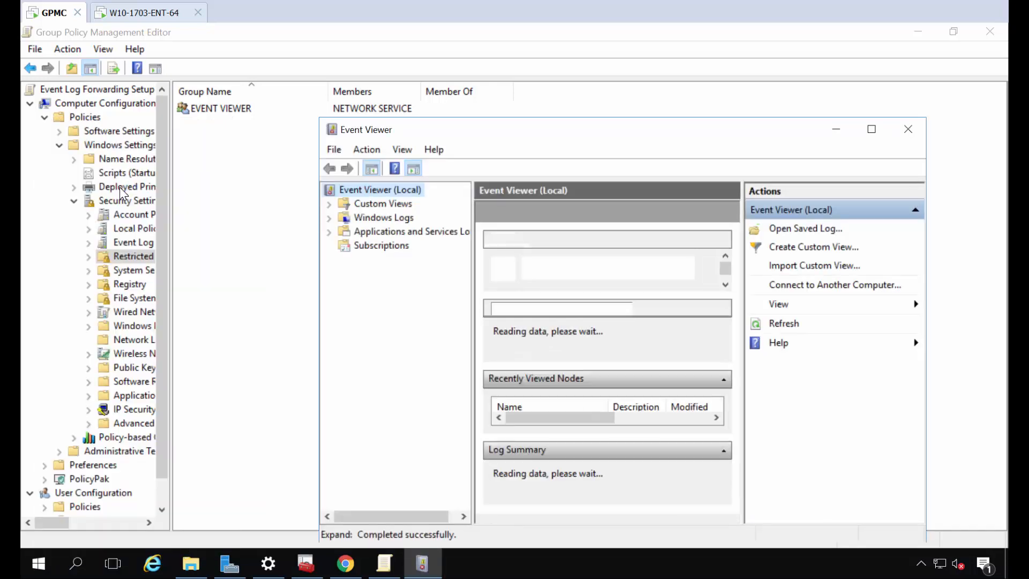
double_click(477, 129)
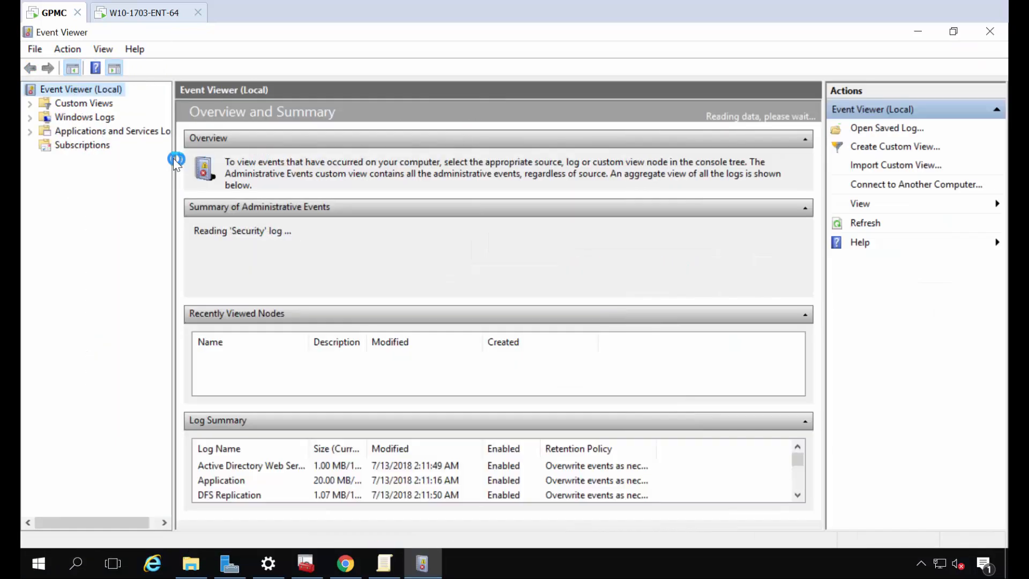
left_click(76, 149)
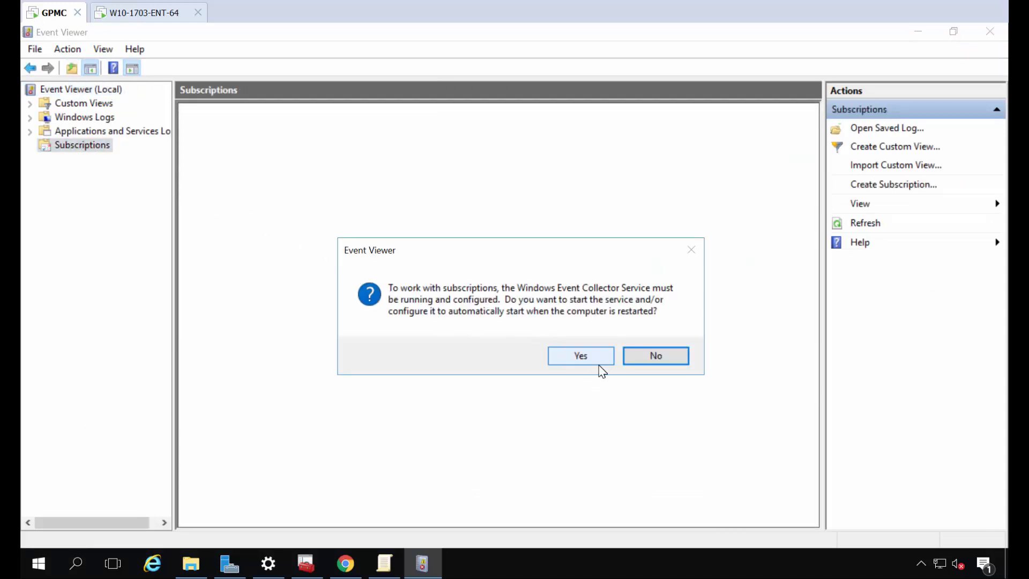
left_click(581, 360)
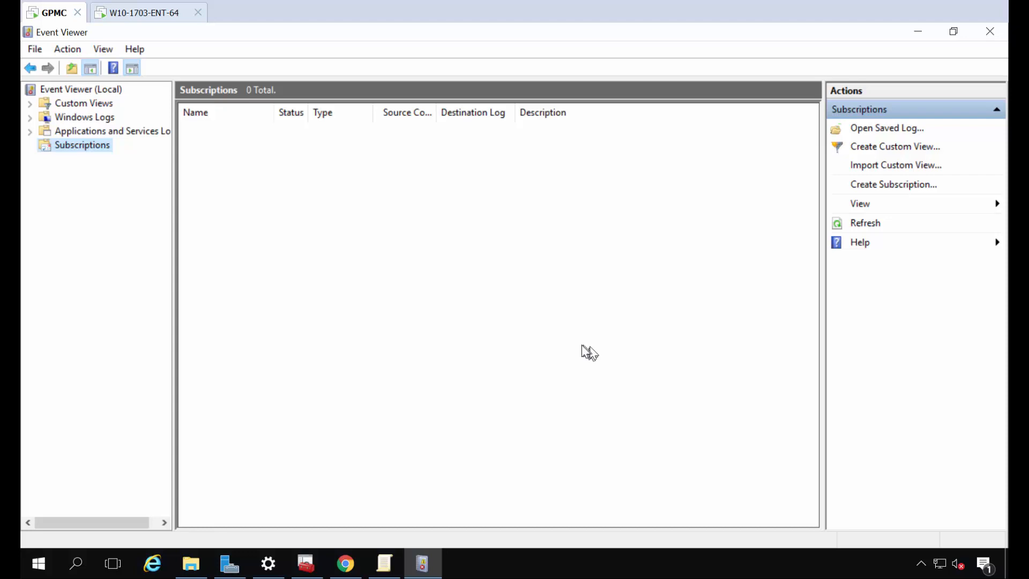
left_click(918, 32)
left_click_drag(165, 270, 296, 247)
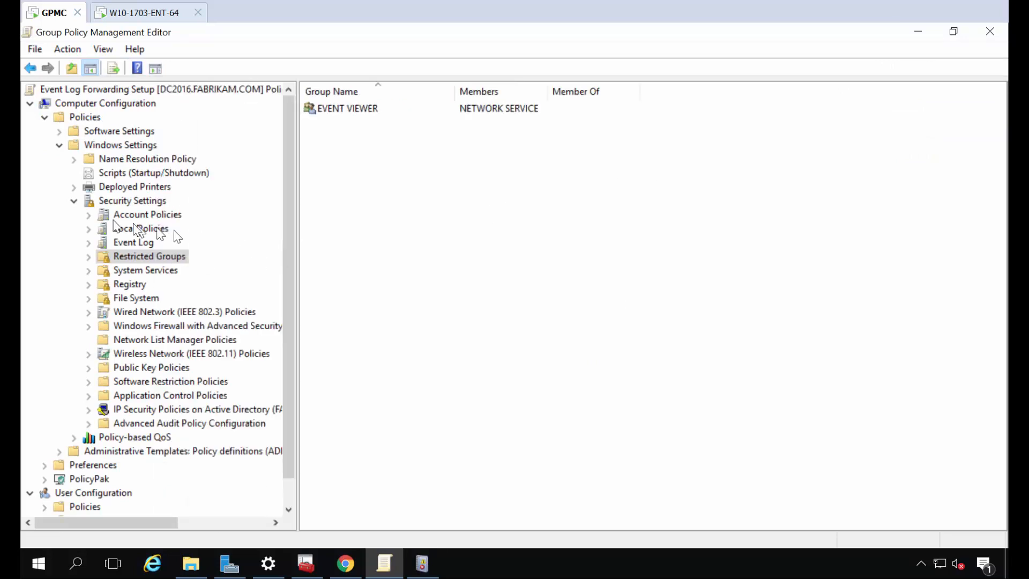
Browse Administrative Templates > Windows Components > Event Forwarding and open Configure target Subscription Manager
left_click(76, 202)
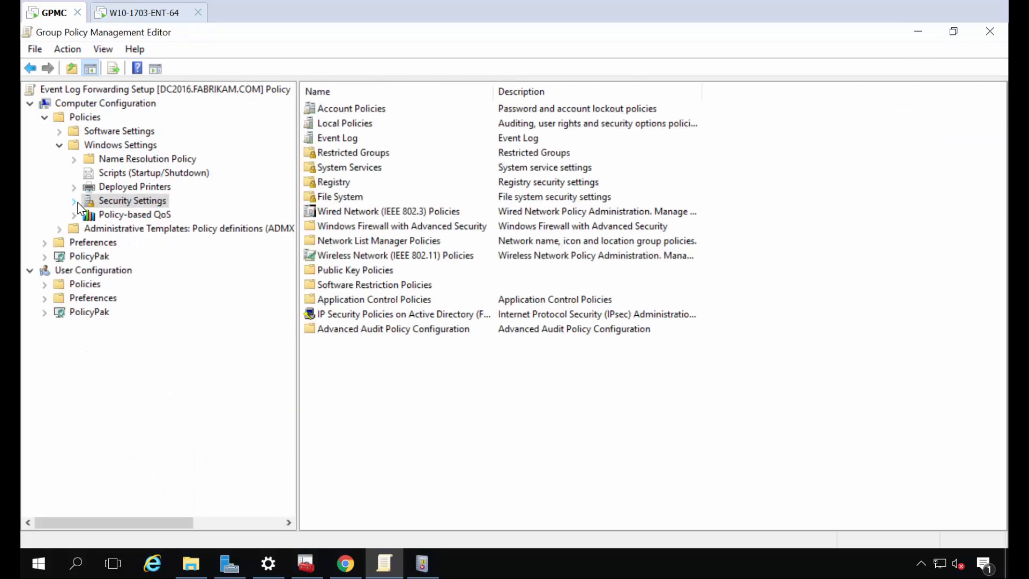
left_click(62, 145)
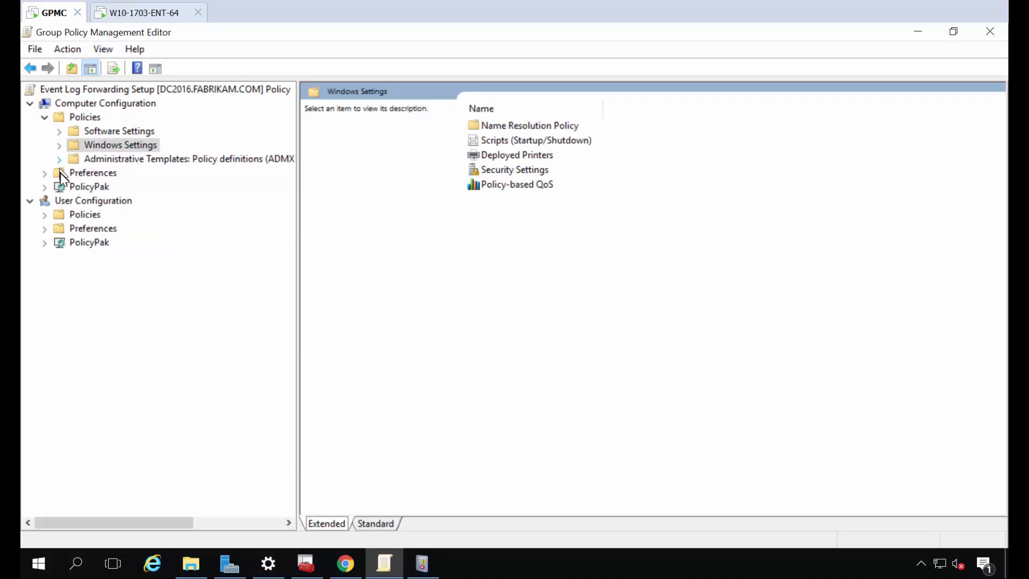
left_click(60, 160)
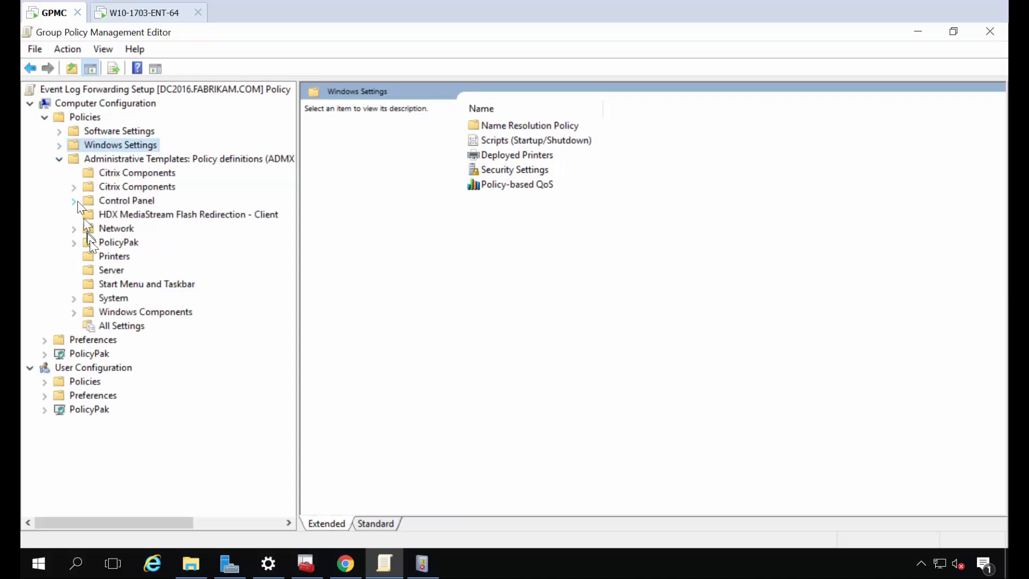
left_click(115, 317)
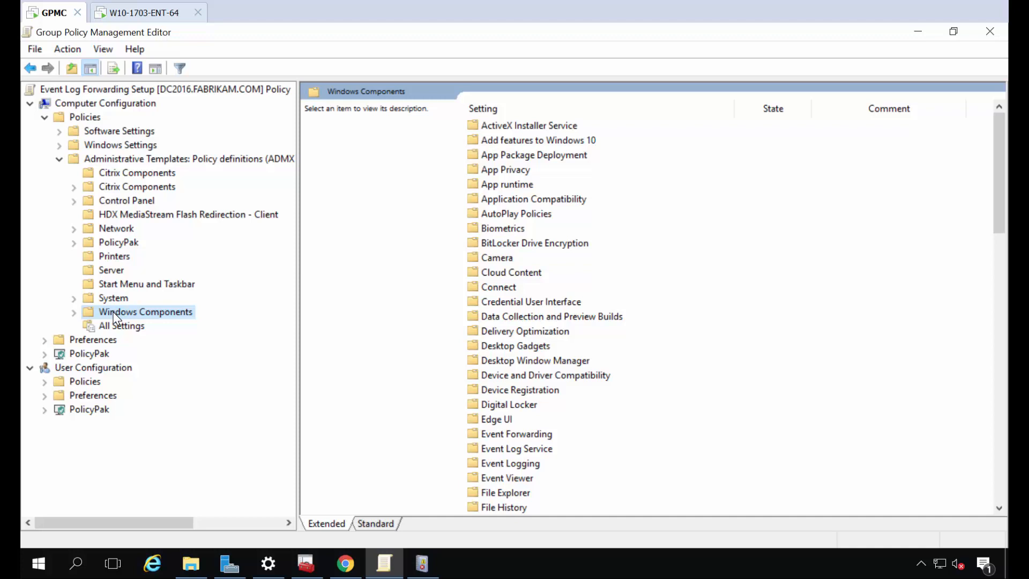
left_click(531, 239)
key("e")
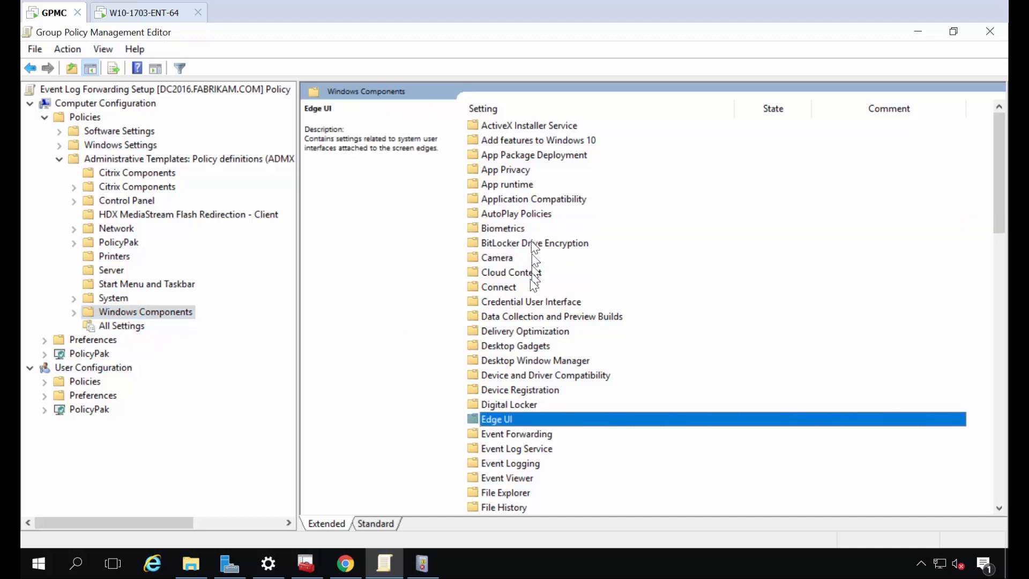
double_click(527, 432)
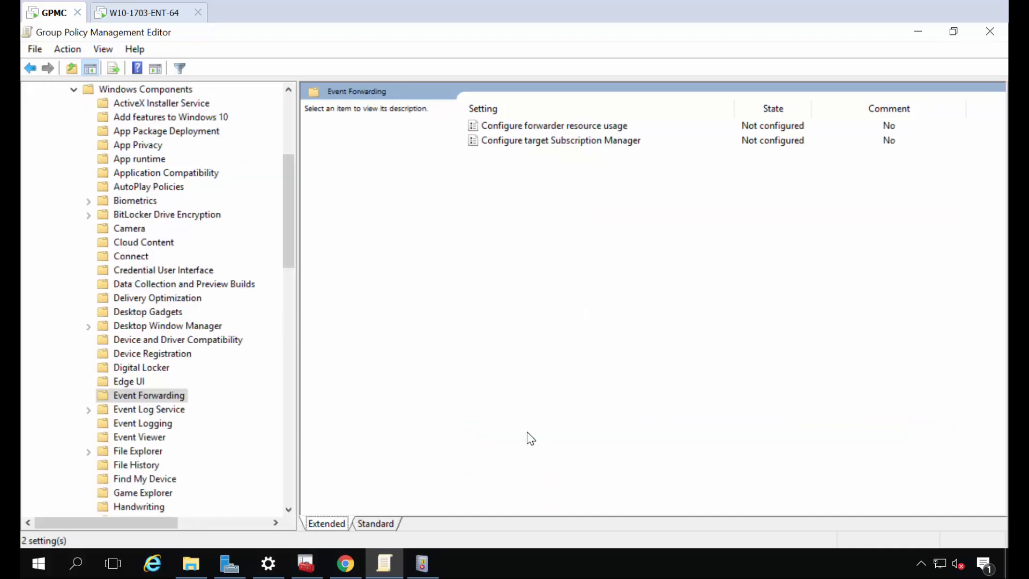
double_click(520, 143)
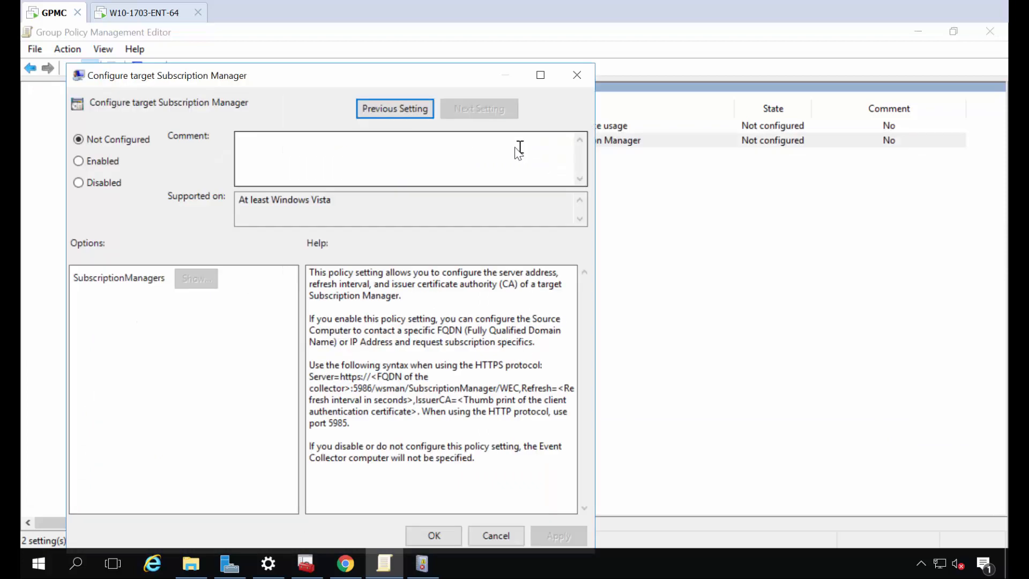
Enable the policy and begin editing the first SubscriptionManagers value
left_click(97, 163)
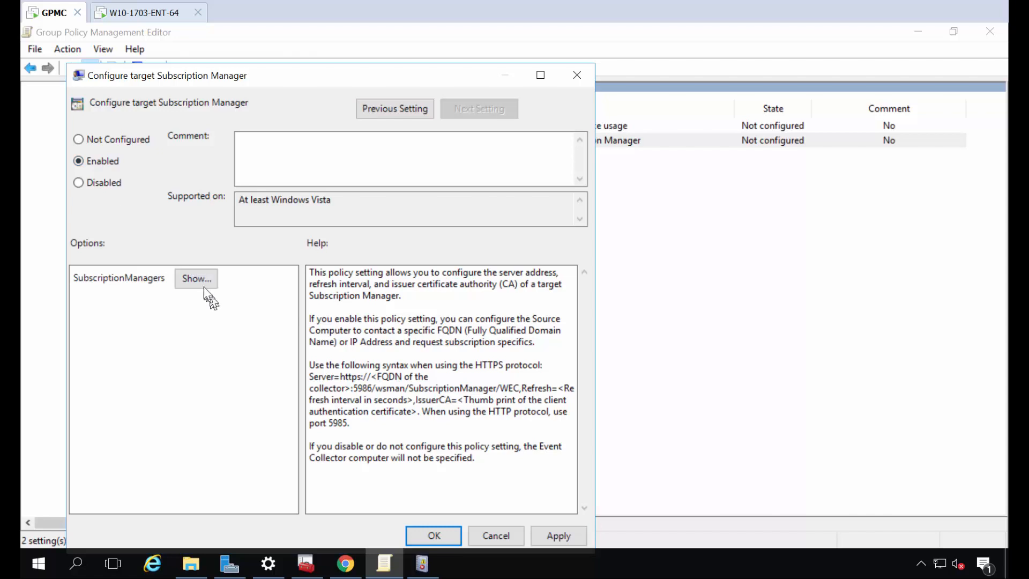
left_click(199, 279)
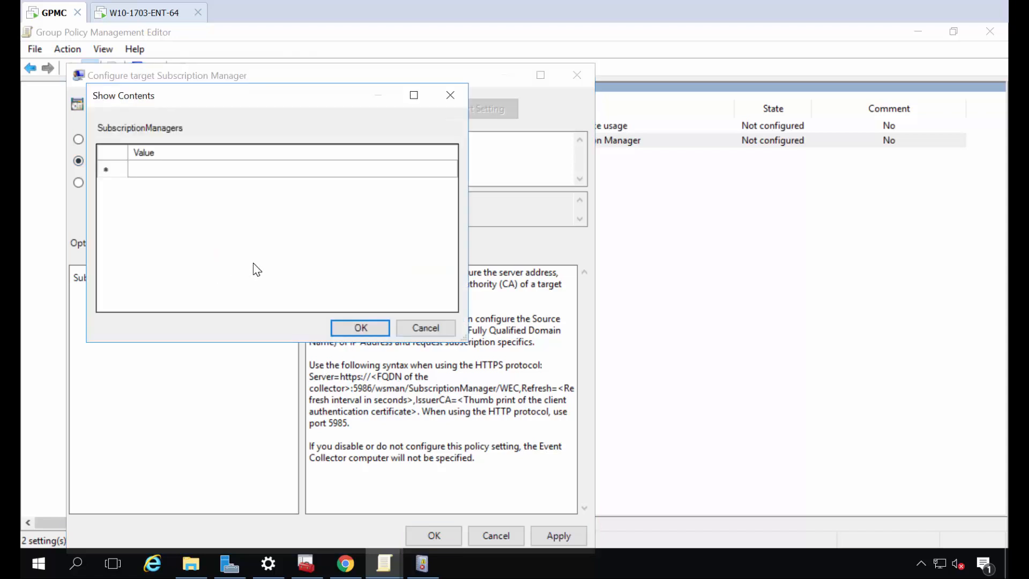
left_click(191, 170)
left_click(191, 170)
type("SERVER")
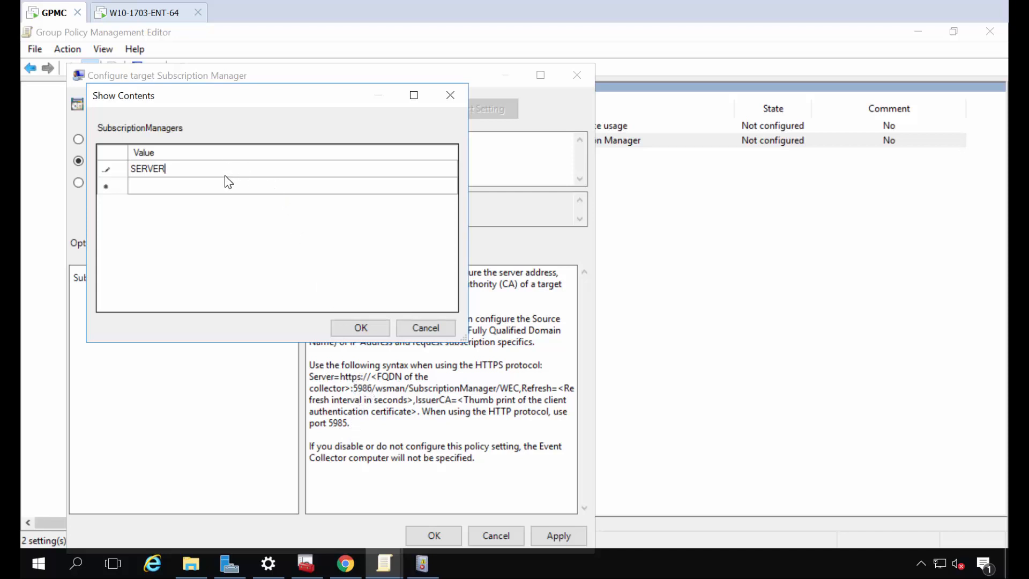
type("=http://dc2016.fabrikam.com:5985")
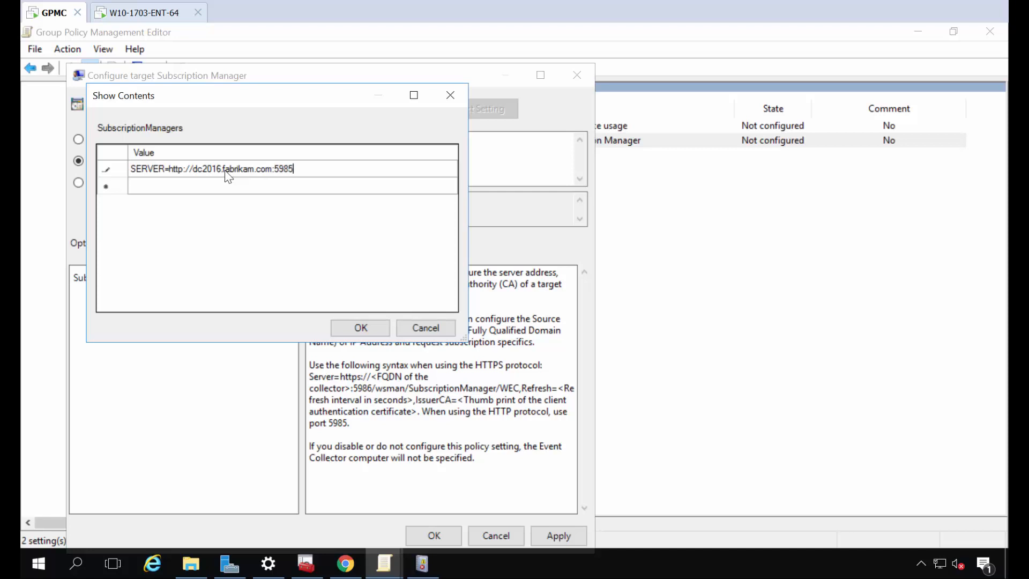
type("/wsman/SubscriptionsManager")
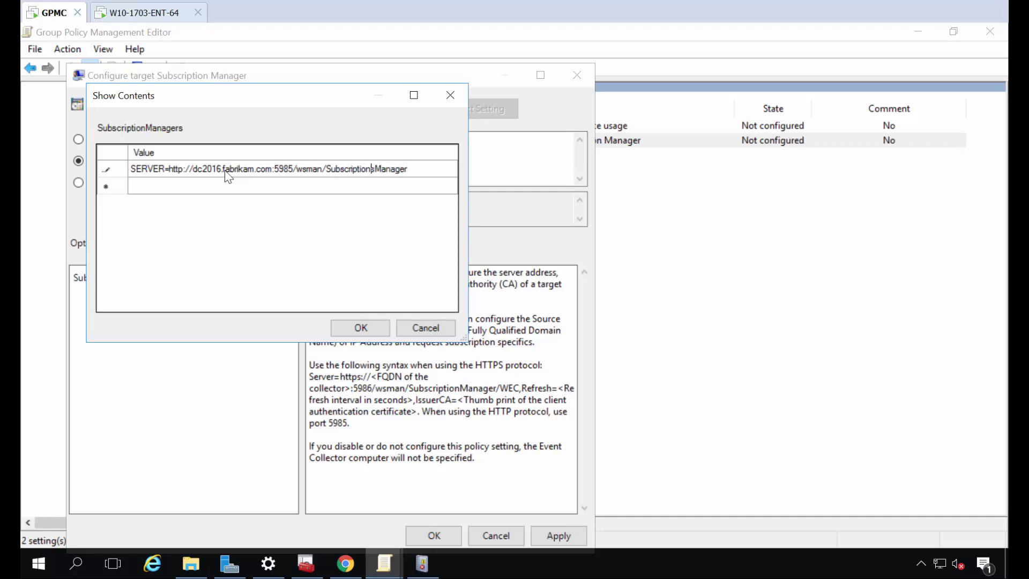
key("BackSpace")
type("/WEC,Refresh=")
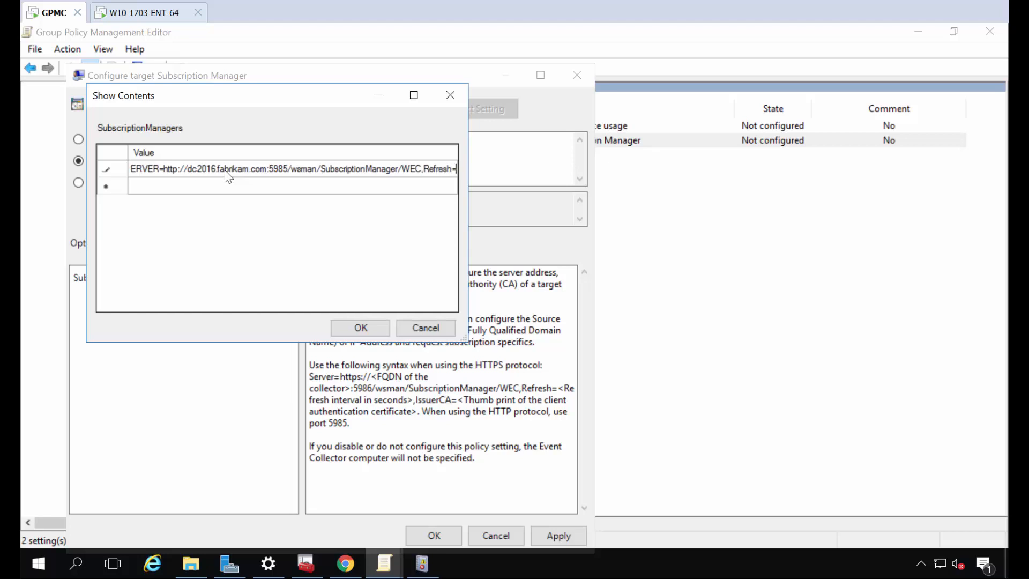
type("60")
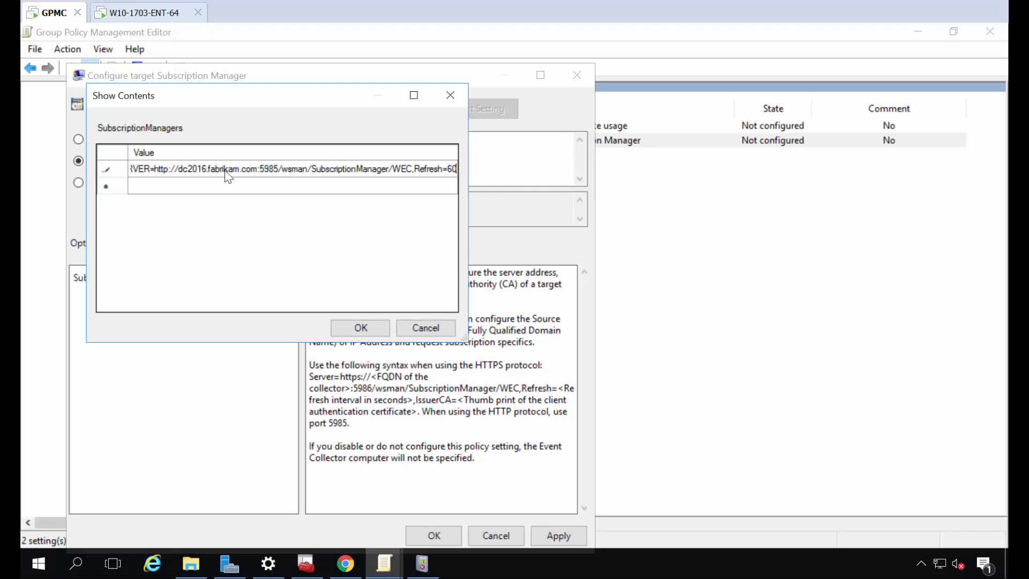
Commit the server address, re-check it in Show Contents, and save the policy as Enabled
left_click(358, 328)
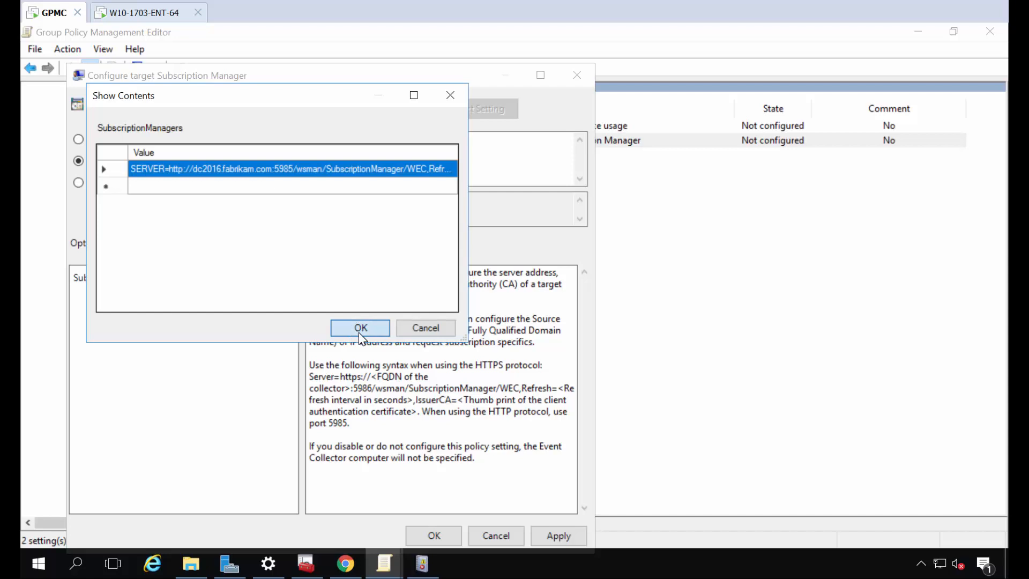
left_click(359, 329)
left_click(202, 284)
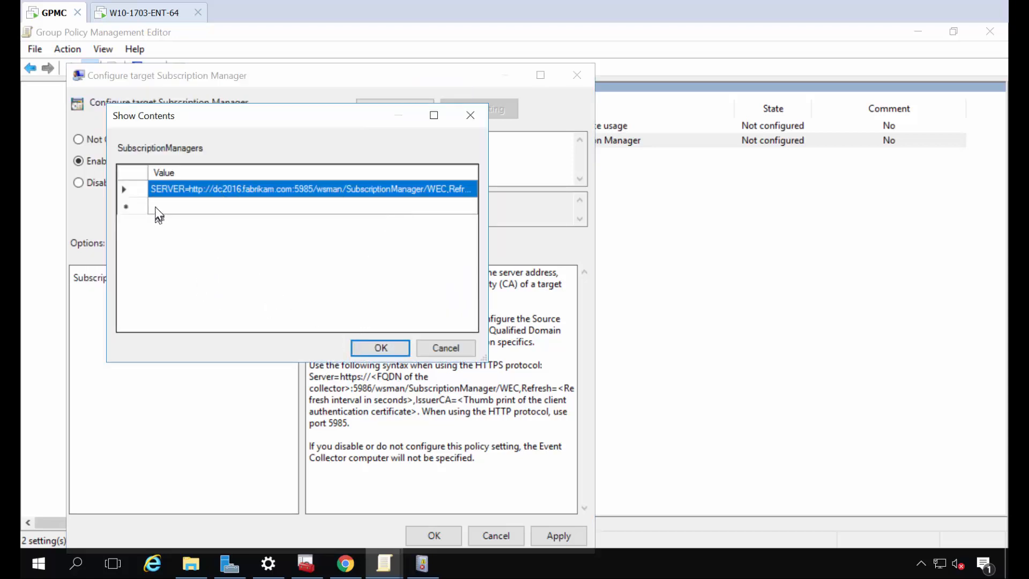
left_click(211, 192)
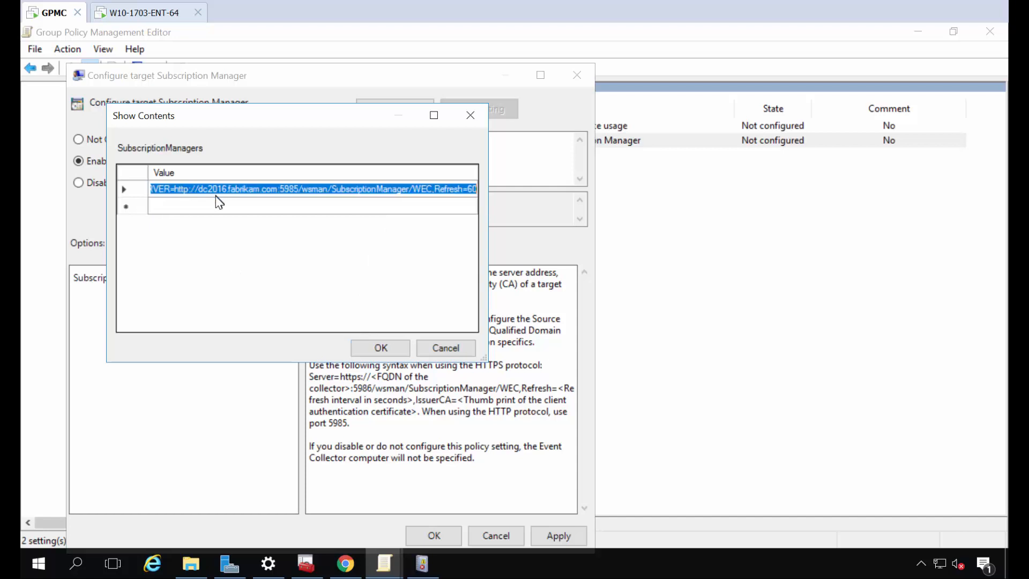
left_click(225, 189)
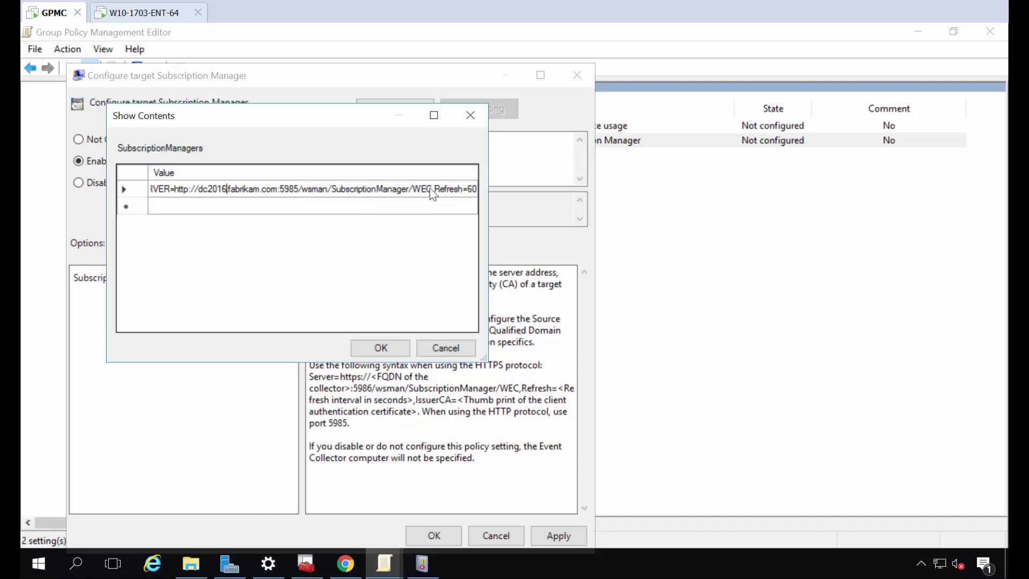
left_click(375, 346)
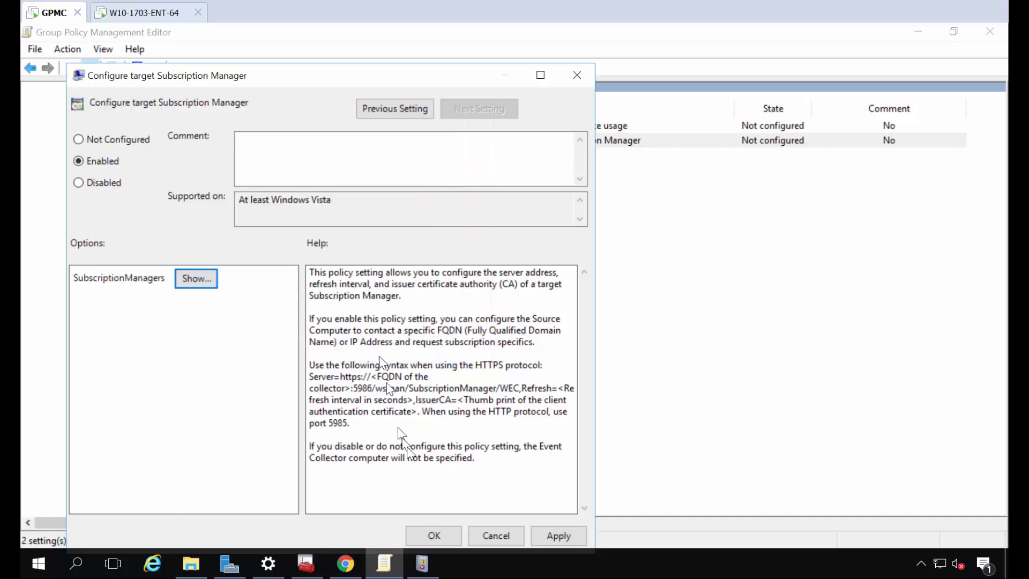
left_click(421, 526)
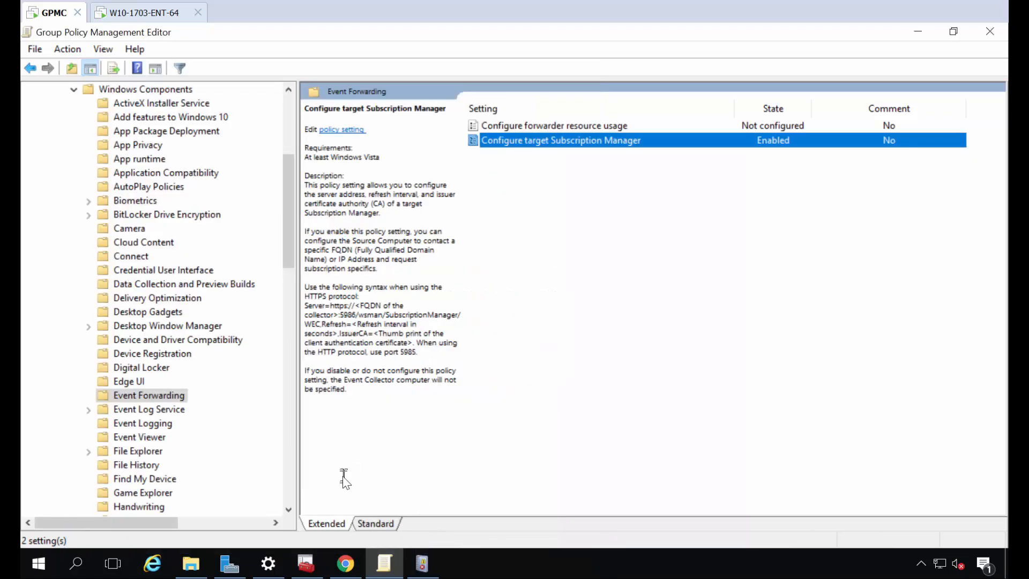
Create a source computer initiated subscription named 'PolicyPak Interesting Events' in Event Viewer
left_click(421, 573)
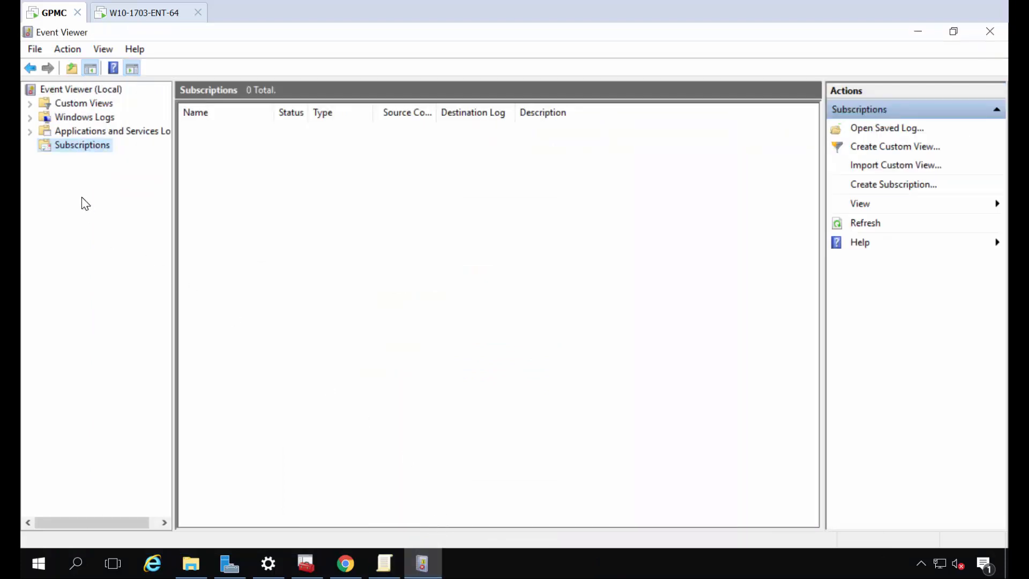
right_click(94, 146)
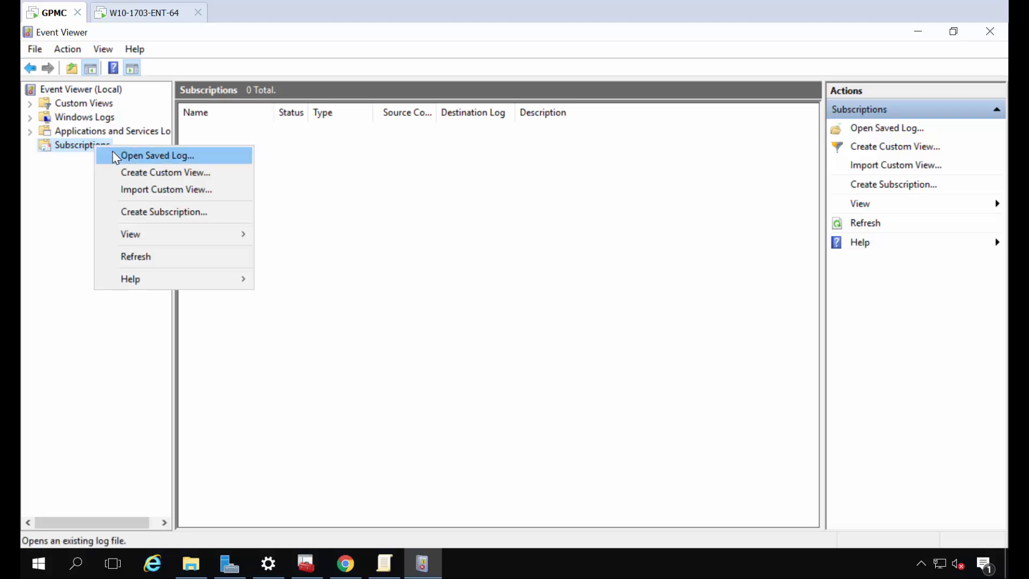
left_click(157, 213)
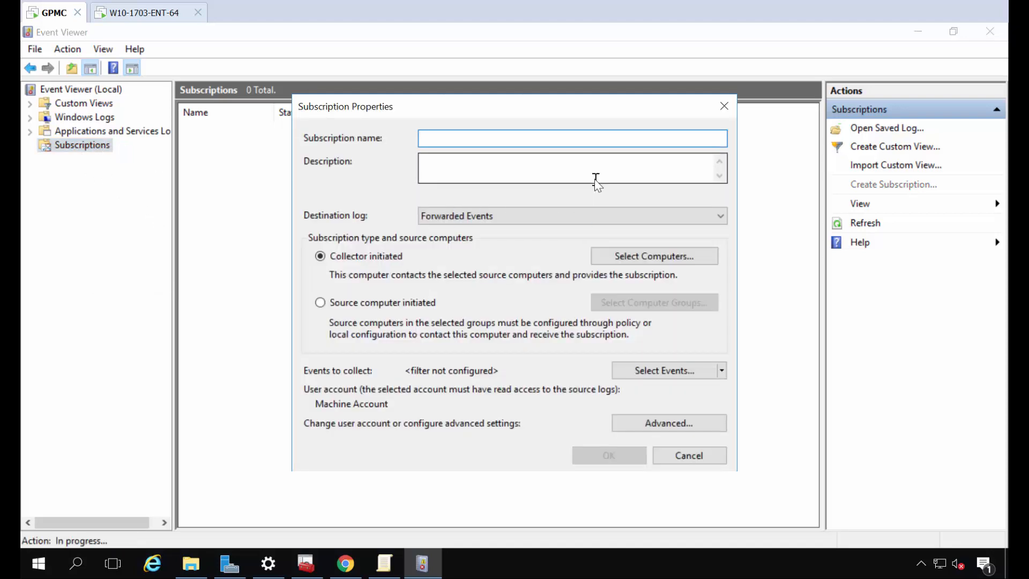
type("PolicyPak Interesting Events")
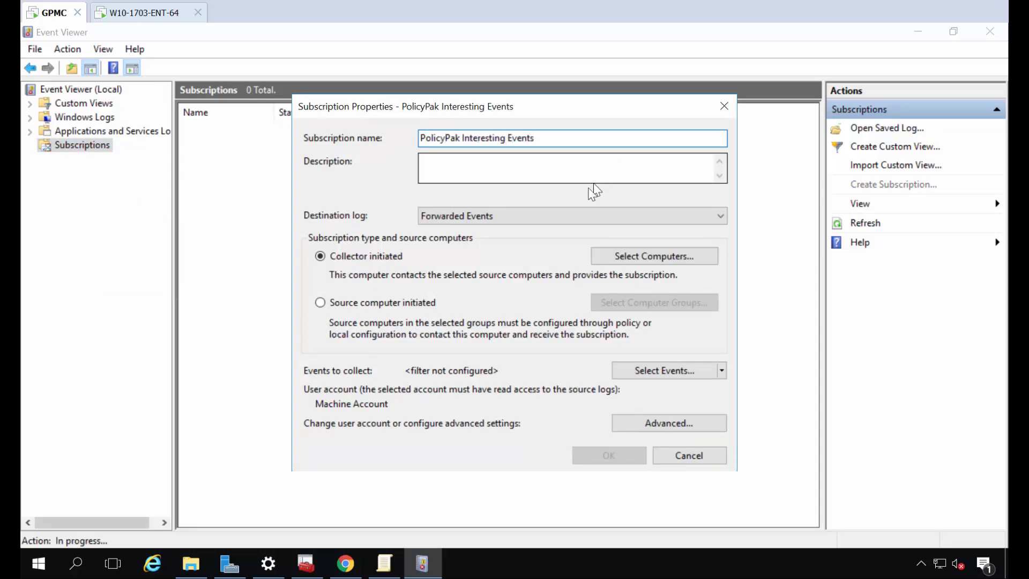
left_click(397, 307)
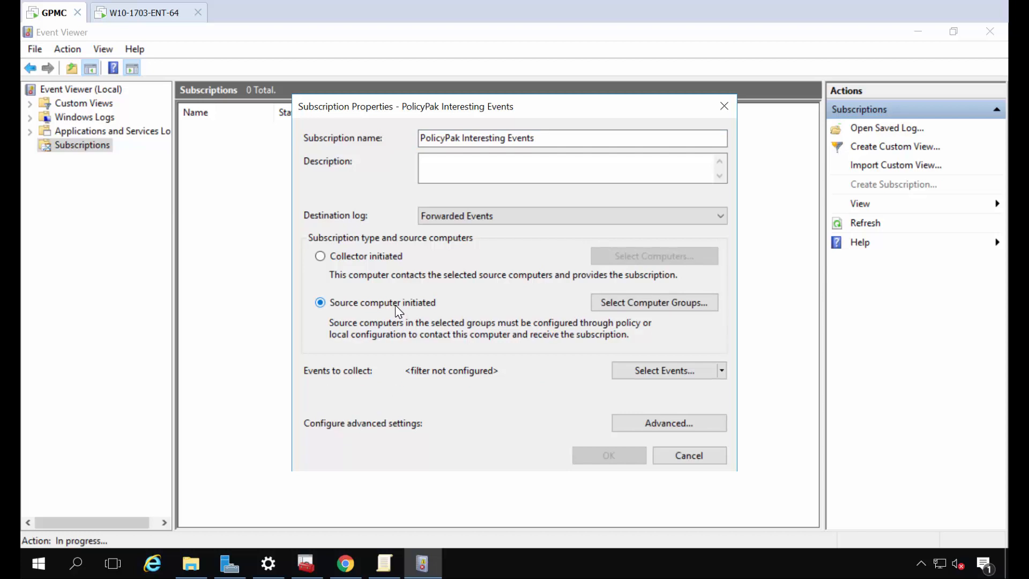
Add the Domain Computers group as the subscription's source computer group
left_click(628, 307)
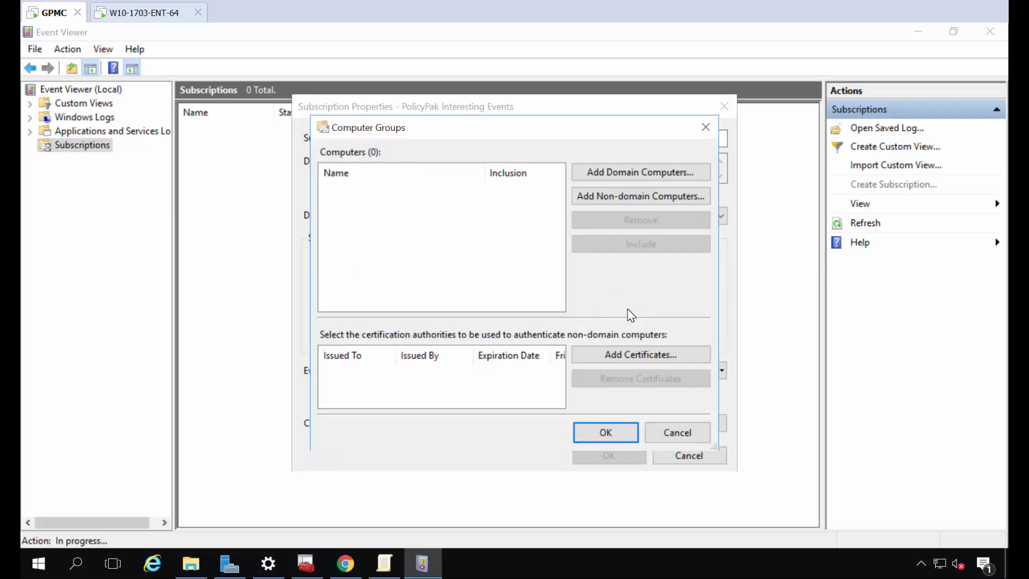
left_click(634, 179)
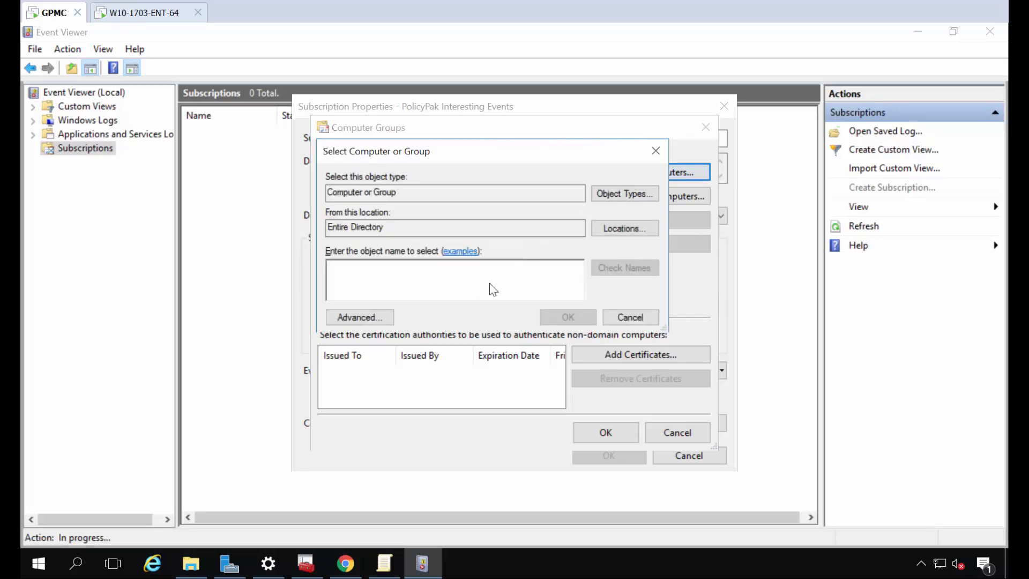
type("domain ")
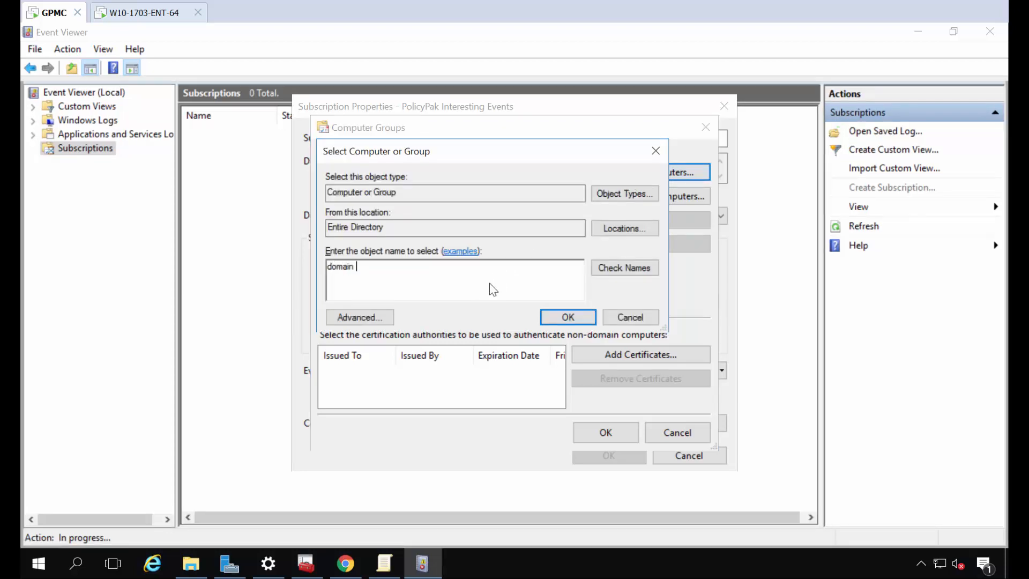
type("com")
key("Return")
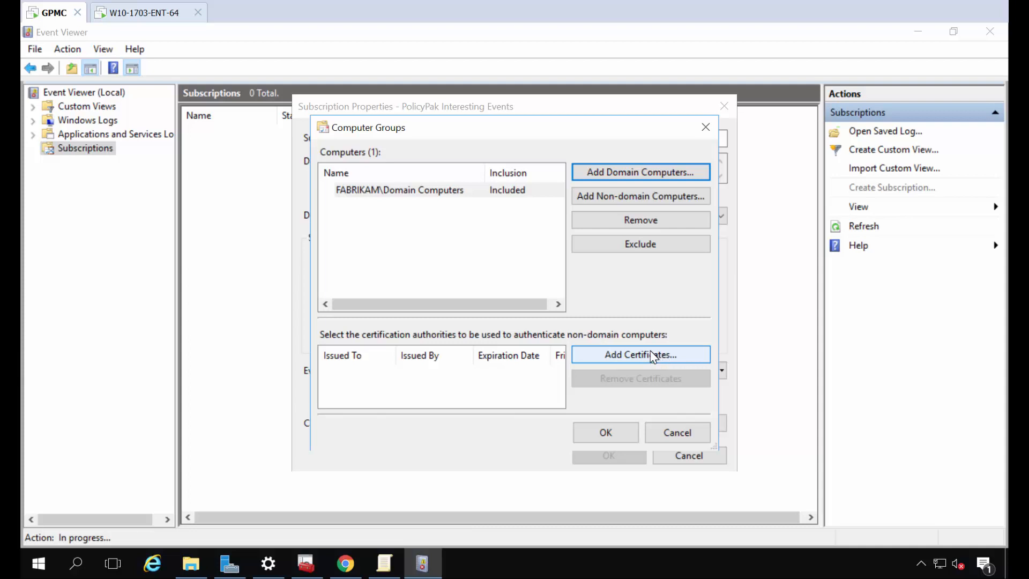
left_click(620, 432)
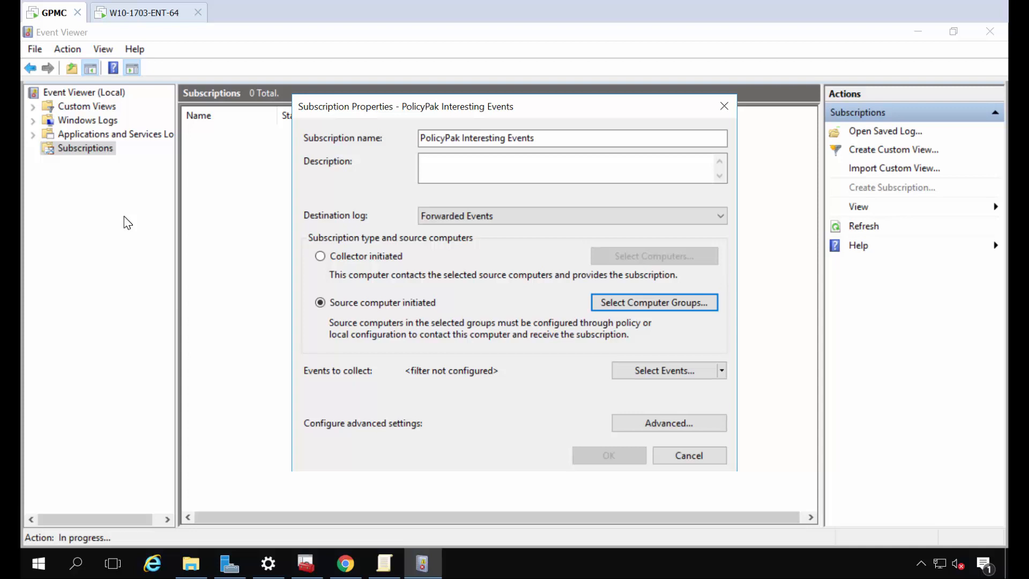
Browse the Windows Logs and Applications and Services Logs in the subscription's event filter, then cancel it
left_click(658, 371)
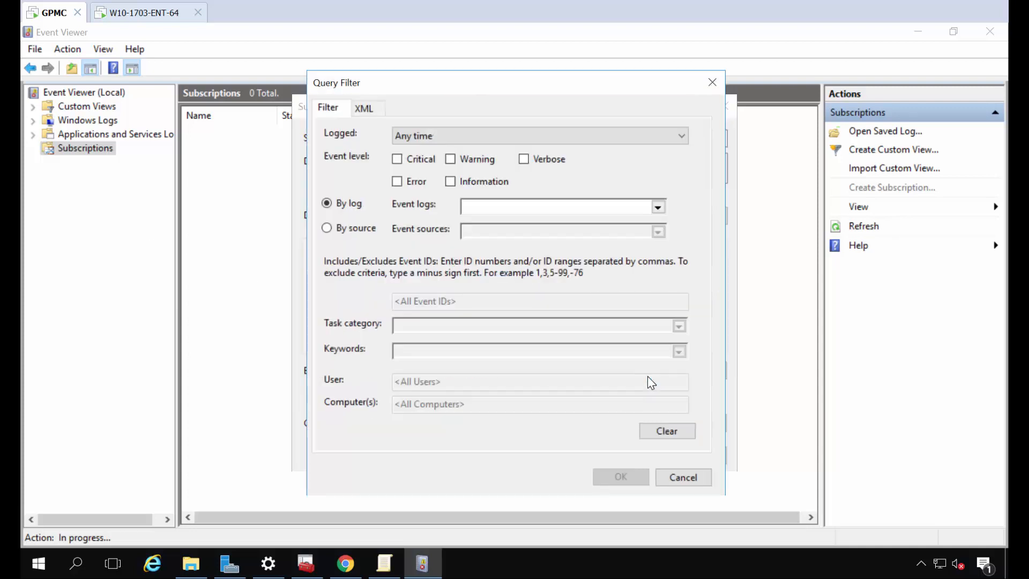
left_click(658, 207)
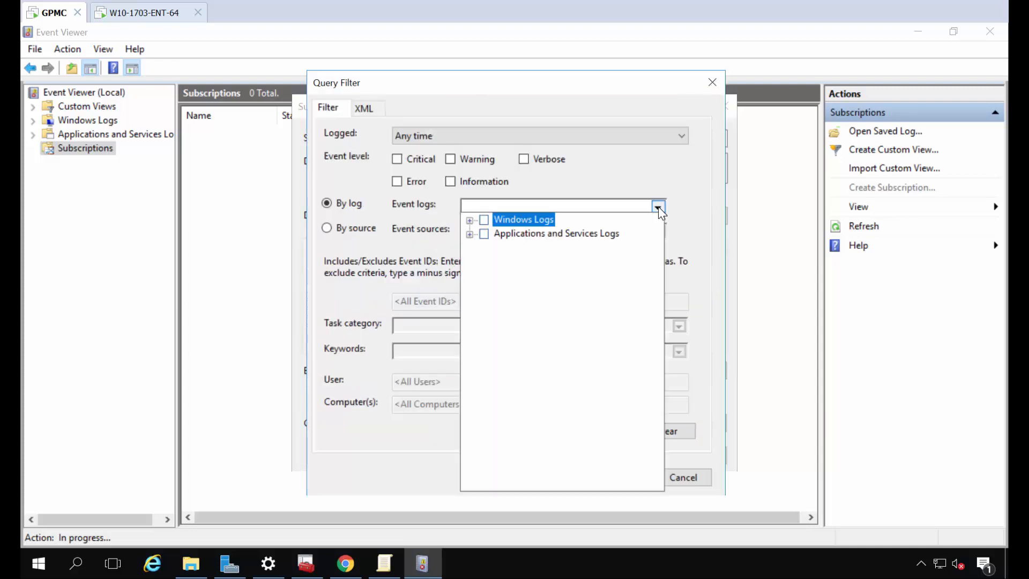
left_click(470, 220)
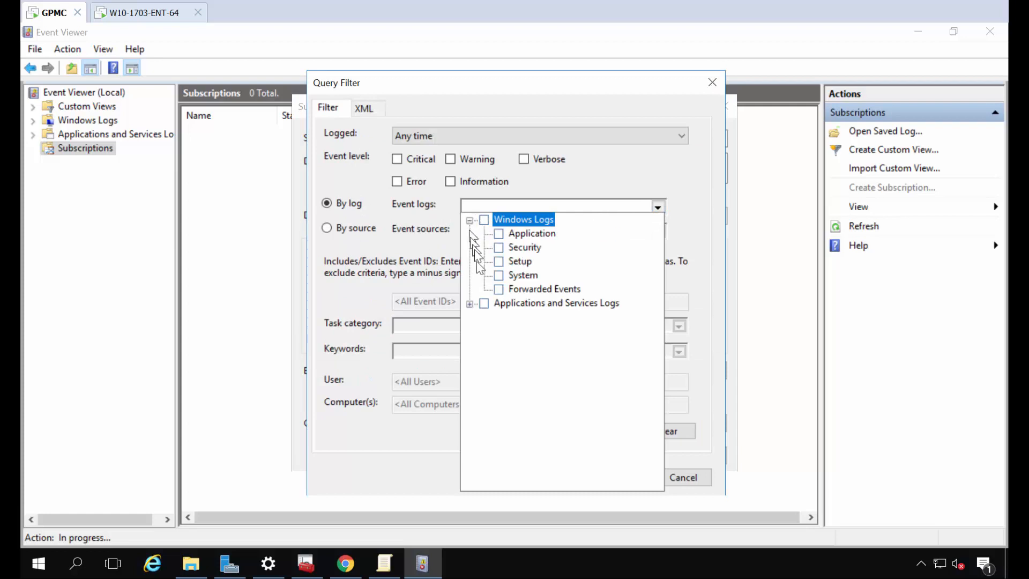
left_click(470, 304)
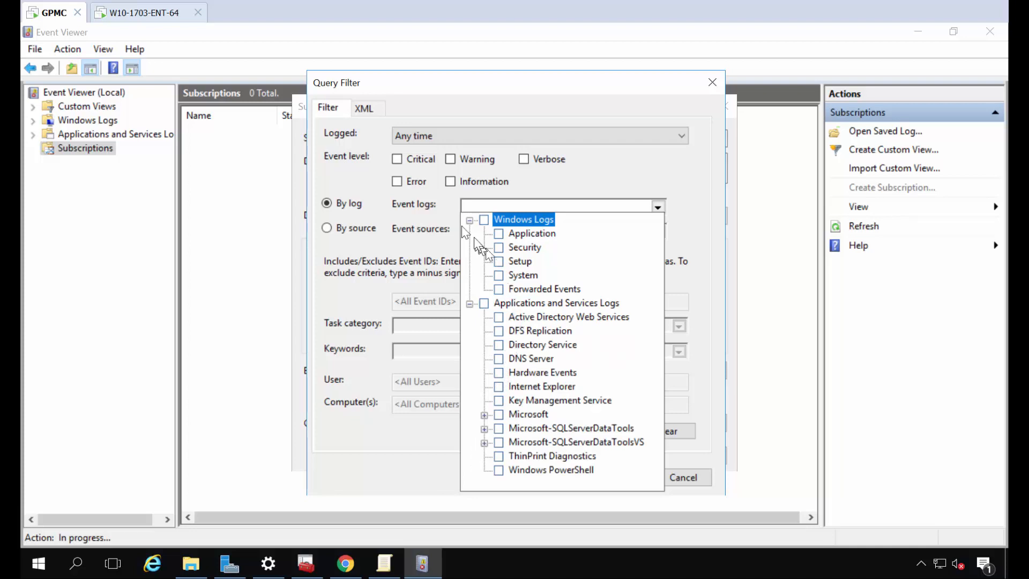
key("Escape")
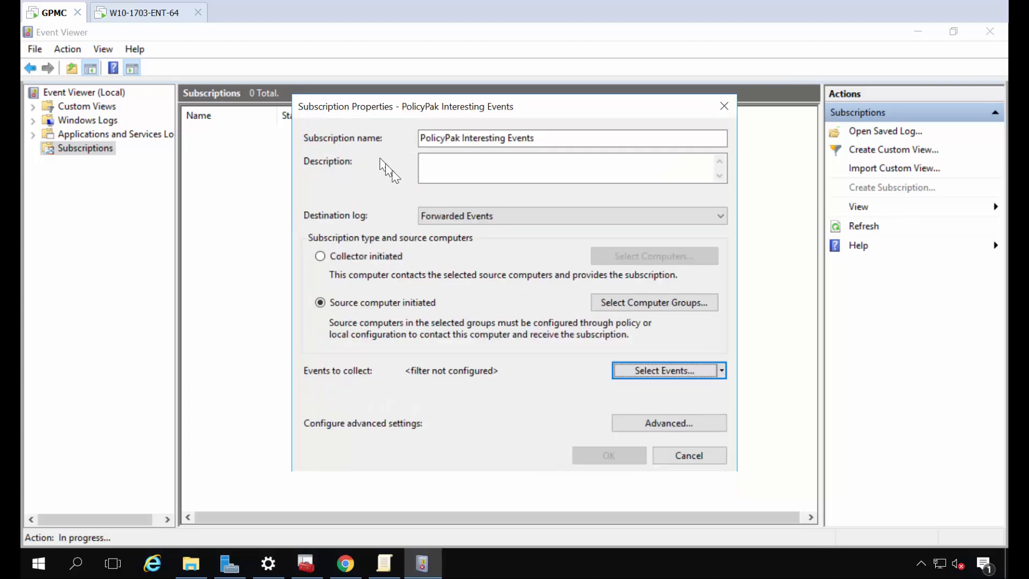
Replace the filter with a manually edited XML query for the PolicyPak Least Privilege Manager Client - Operational provider
left_click(655, 370)
left_click(376, 110)
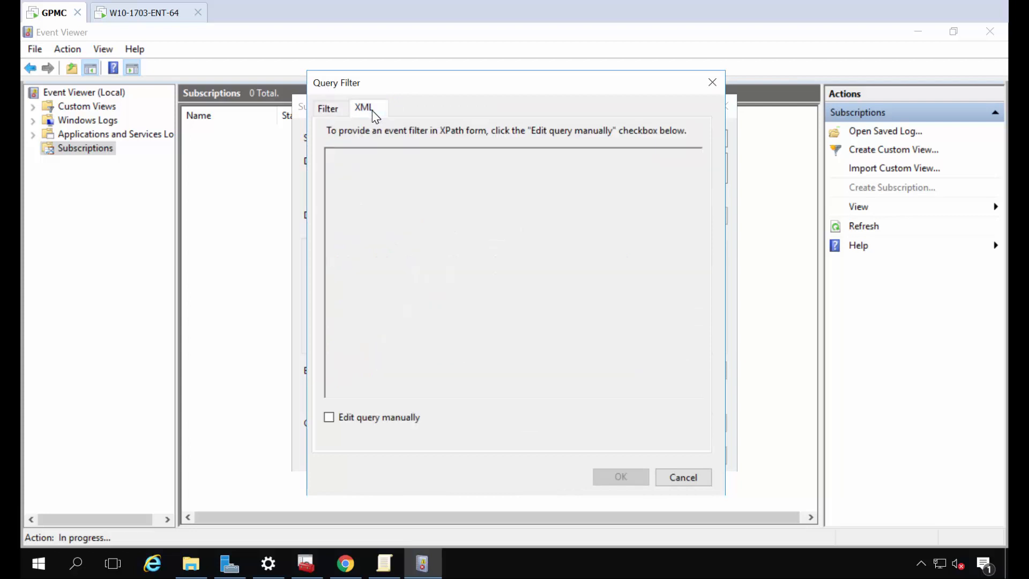
left_click(380, 418)
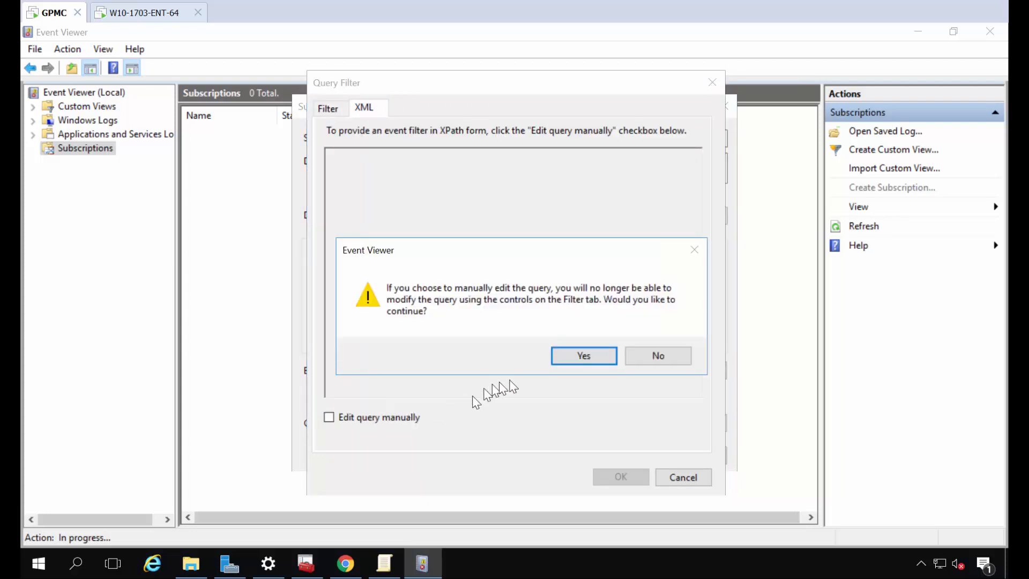
left_click(589, 357)
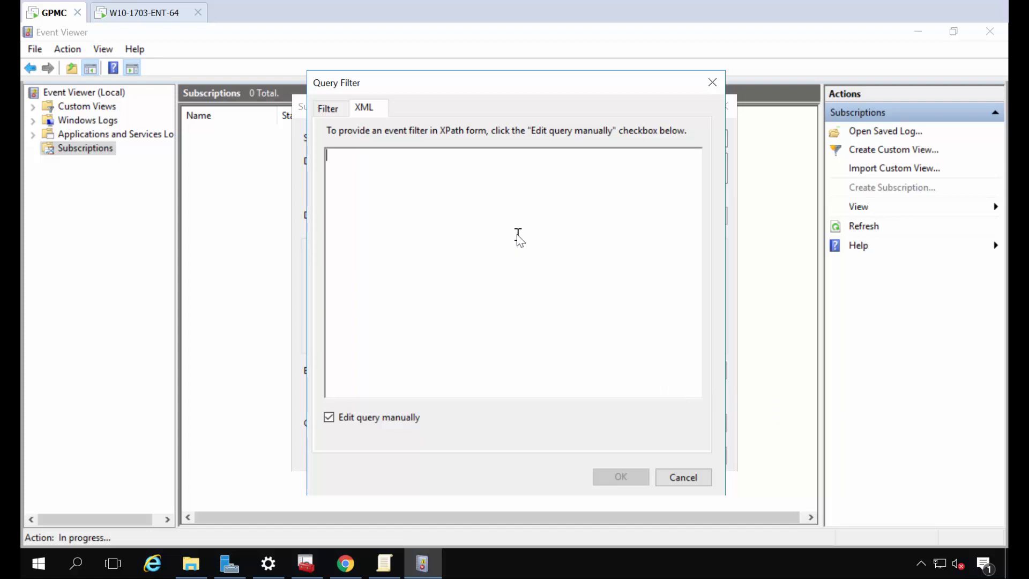
type("<QueryList>   <Query Id=\"0\" Path=\"PolicyPak\">     <Select Path=\"PolicyPak\">*[System[Provider[@Name='PolicyPak Least Privilege Manager Client - Operational']]]</Select>   </Query> </QueryList>")
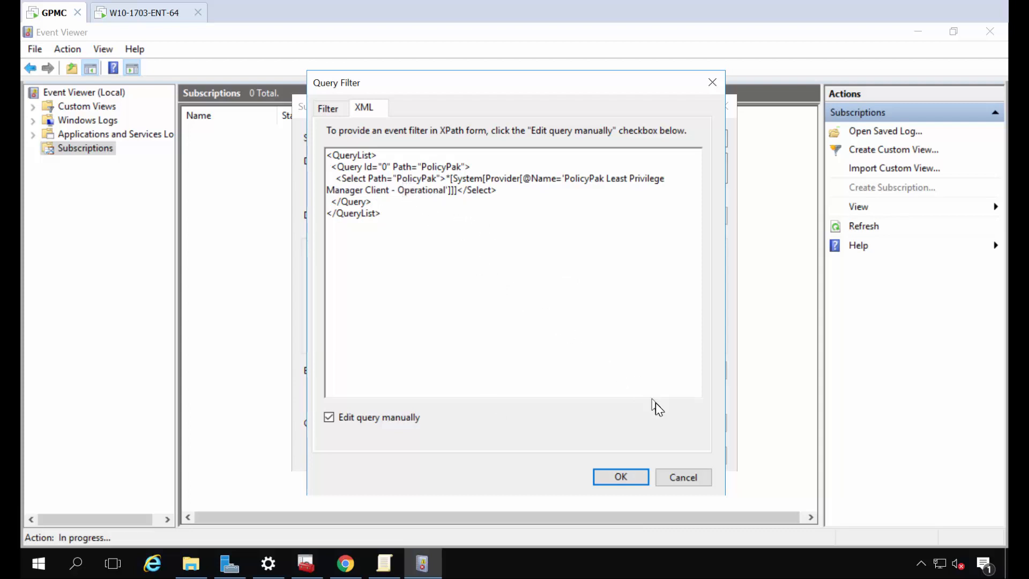
left_click(620, 477)
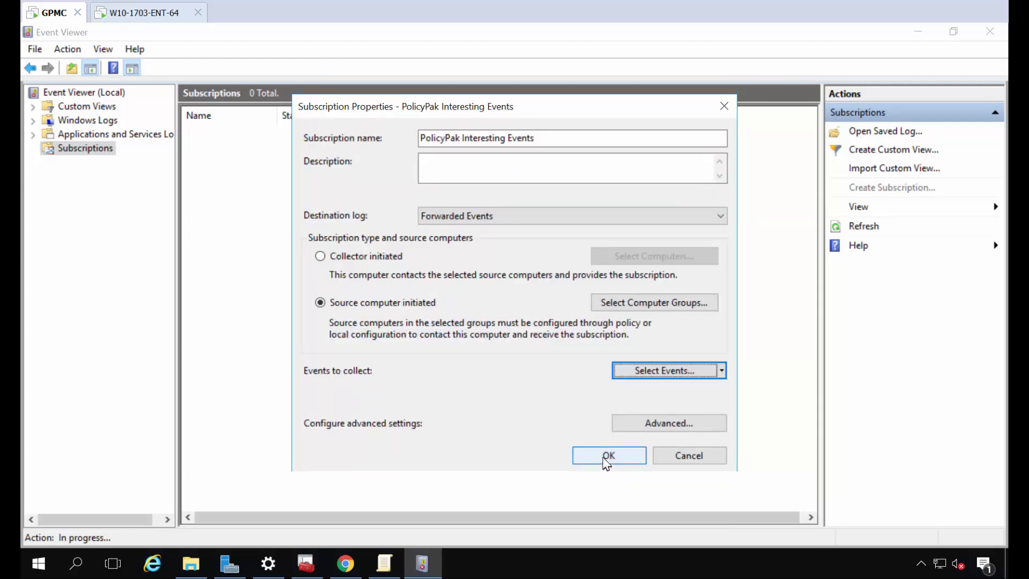
Save the PolicyPak subscription, widen the Source Computers column, and switch to the W10-1703-ENT-64 client
left_click(606, 456)
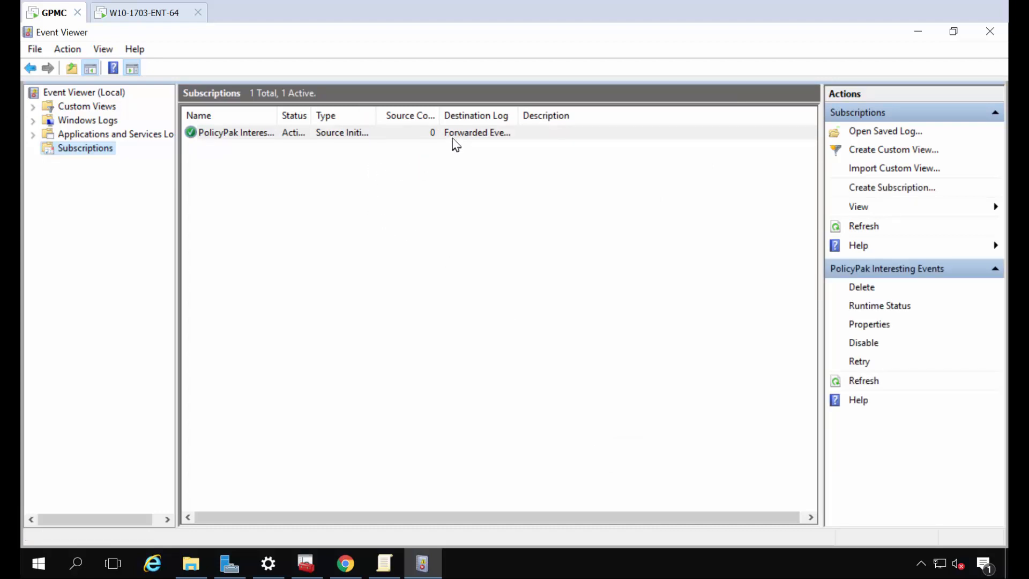
left_click_drag(436, 119, 478, 143)
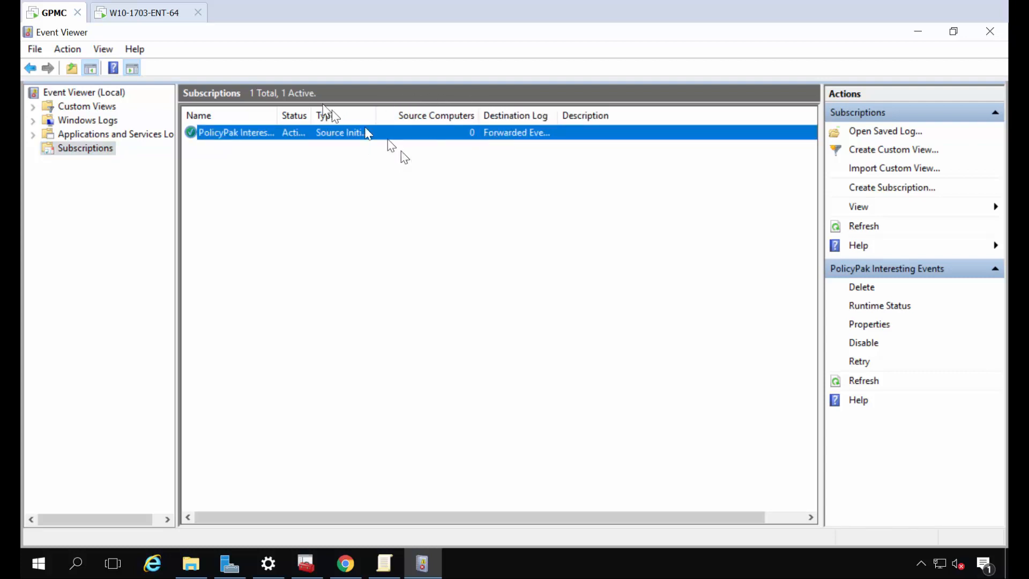
left_click(159, 16)
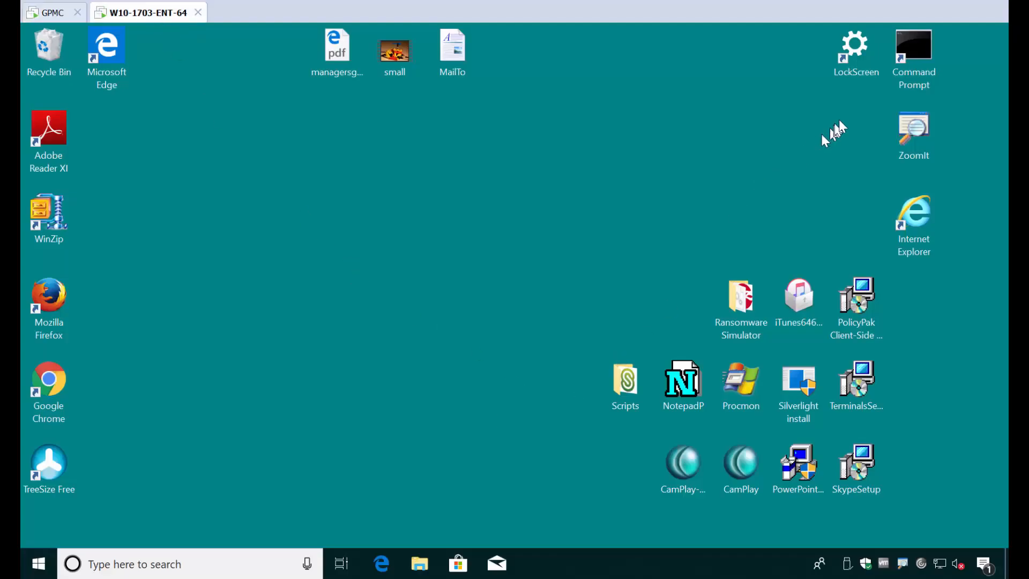
Run gpupdate /force in a client Command Prompt, then return to the server's Event Viewer
double_click(911, 57)
left_click(460, 329)
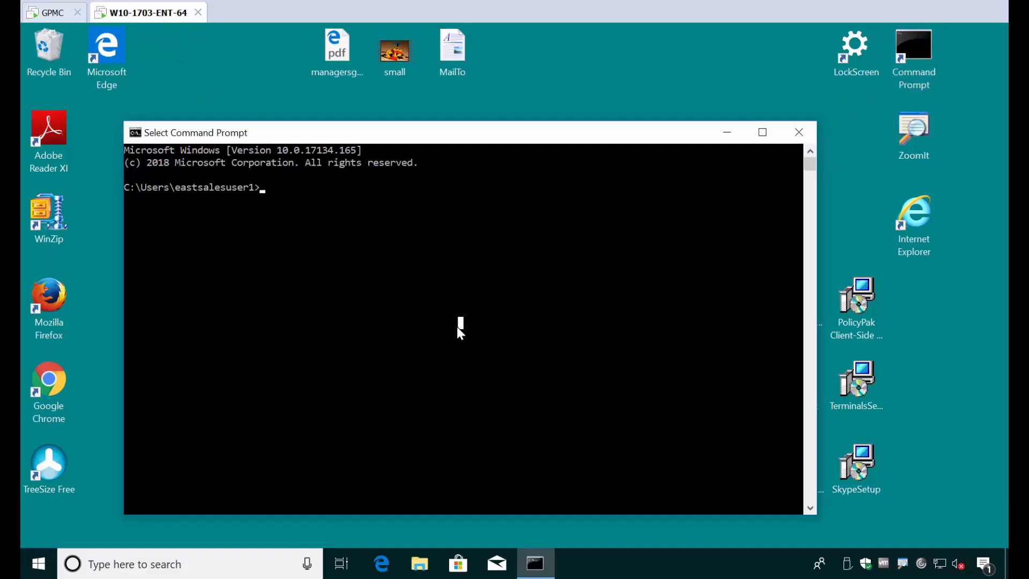
type("gpupdate /forc")
type("e")
key("Return")
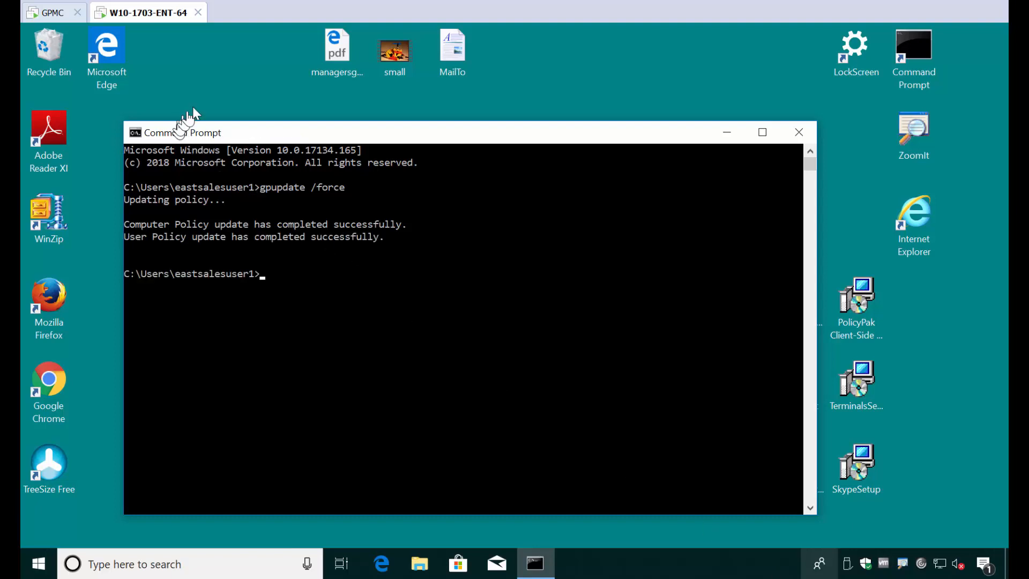
left_click(54, 14)
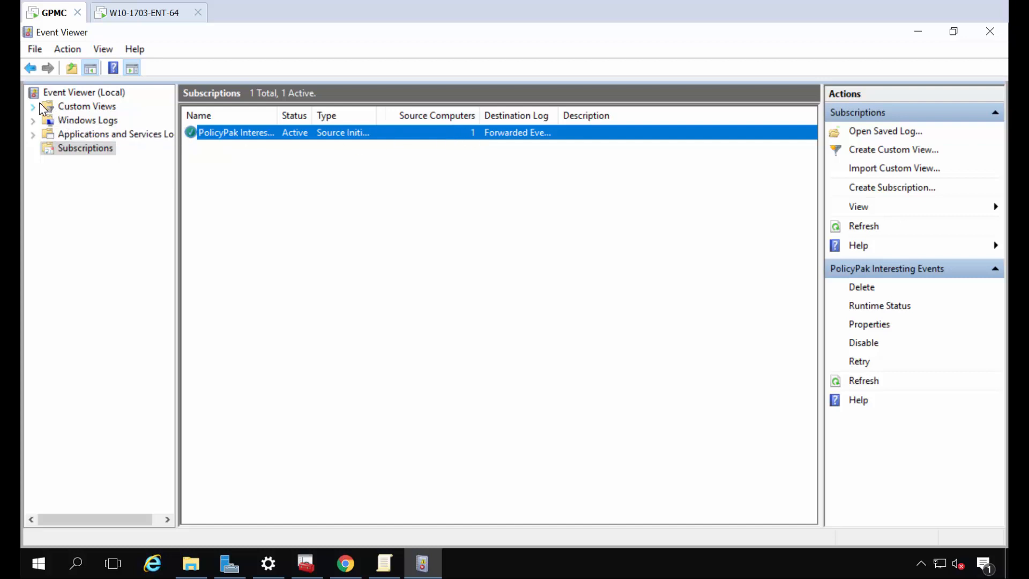
Show Windows Logs > Forwarded Events and inspect PolicyPak events 608 and 612, then return to the client
left_click(32, 121)
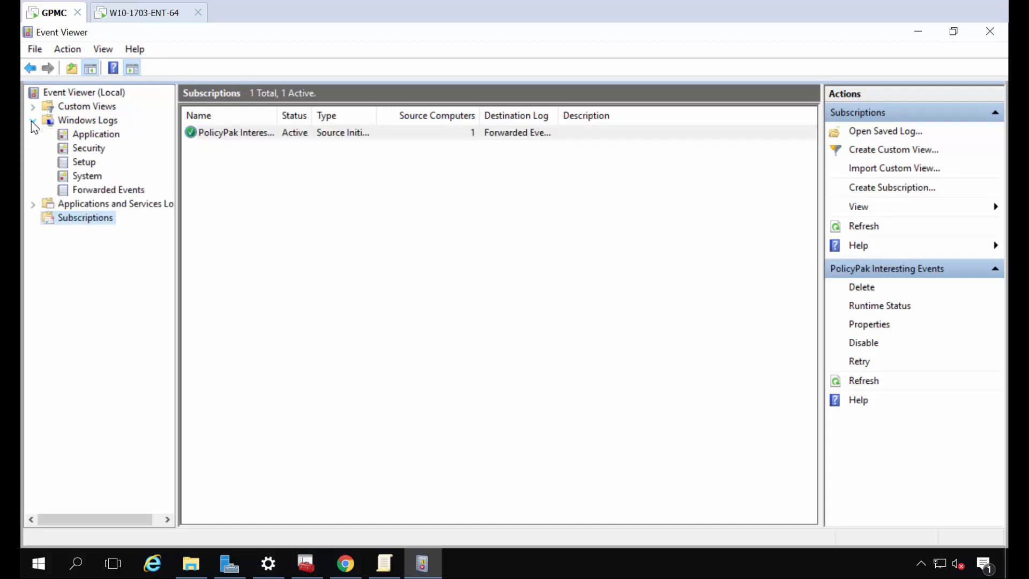
left_click(93, 191)
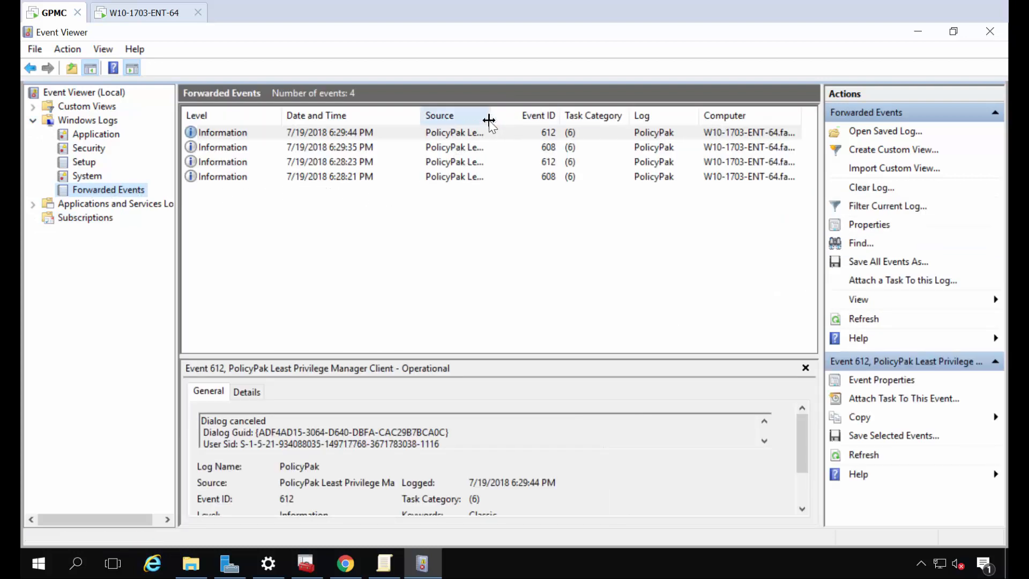
left_click_drag(489, 119, 582, 116)
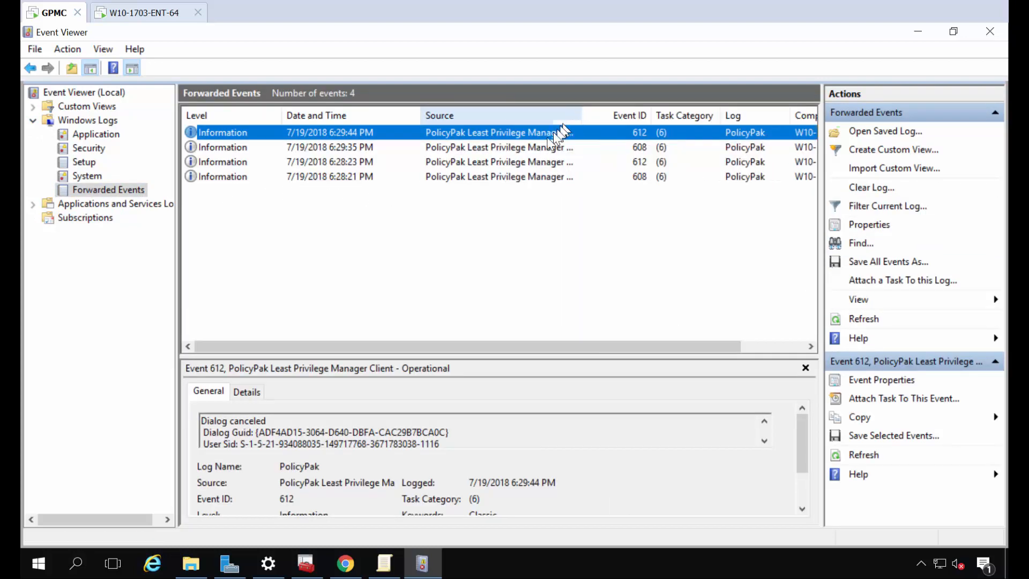
left_click(469, 177)
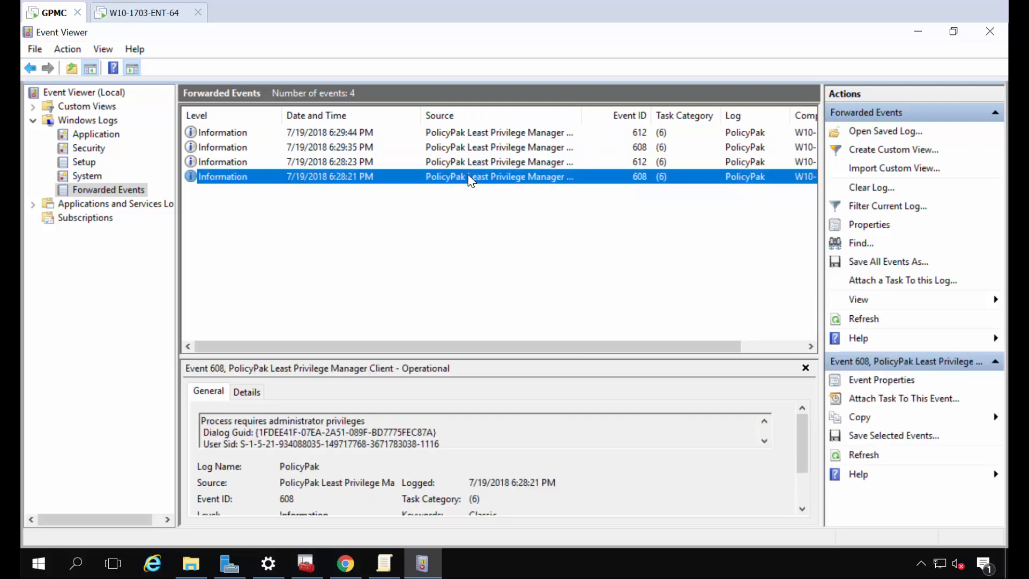
key("Up")
key("Up")
key("Up")
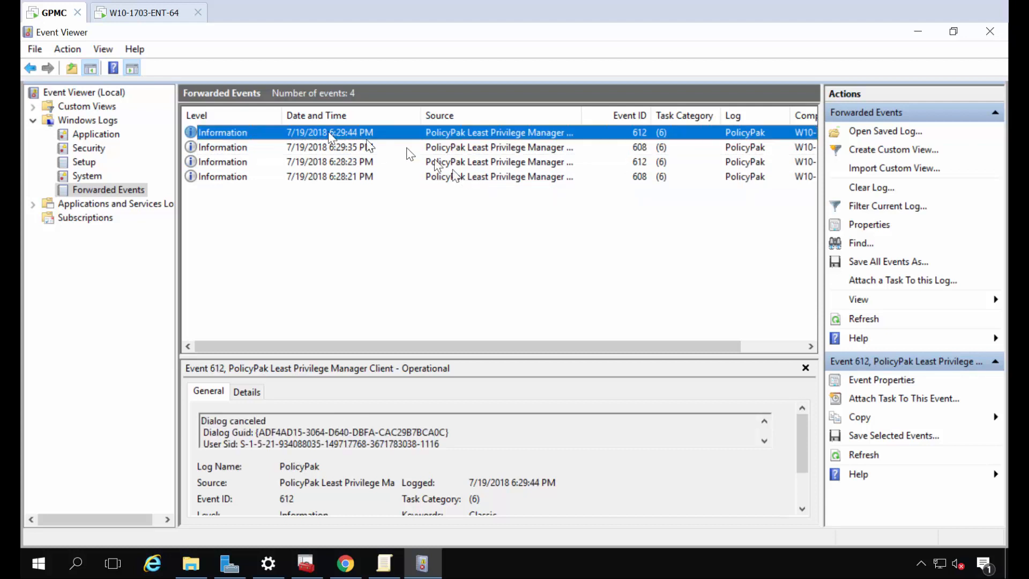
left_click(154, 18)
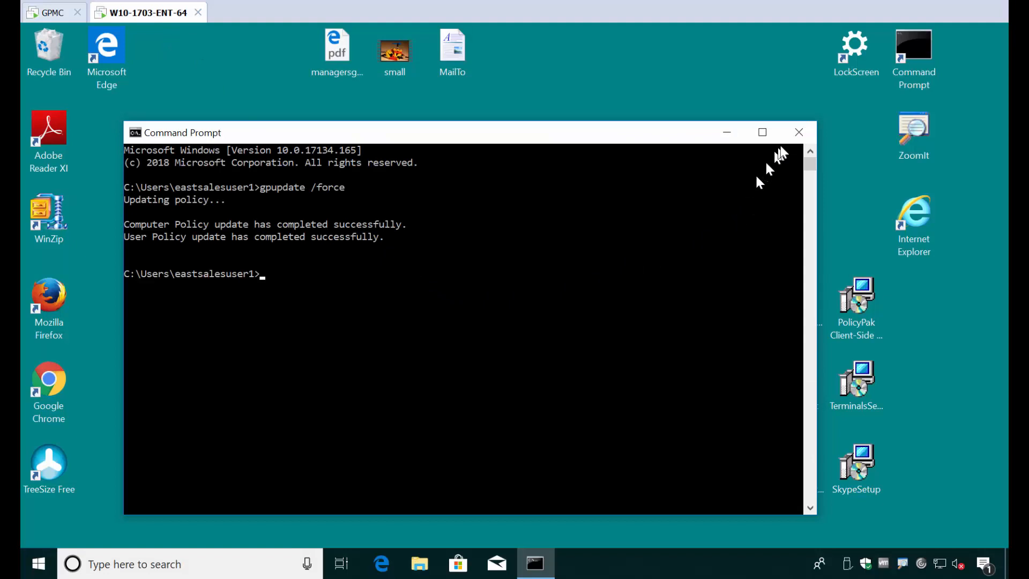
Close Command Prompt, then launch the Silverlight installer and Device Manager, cancelling both approval requests
left_click(798, 132)
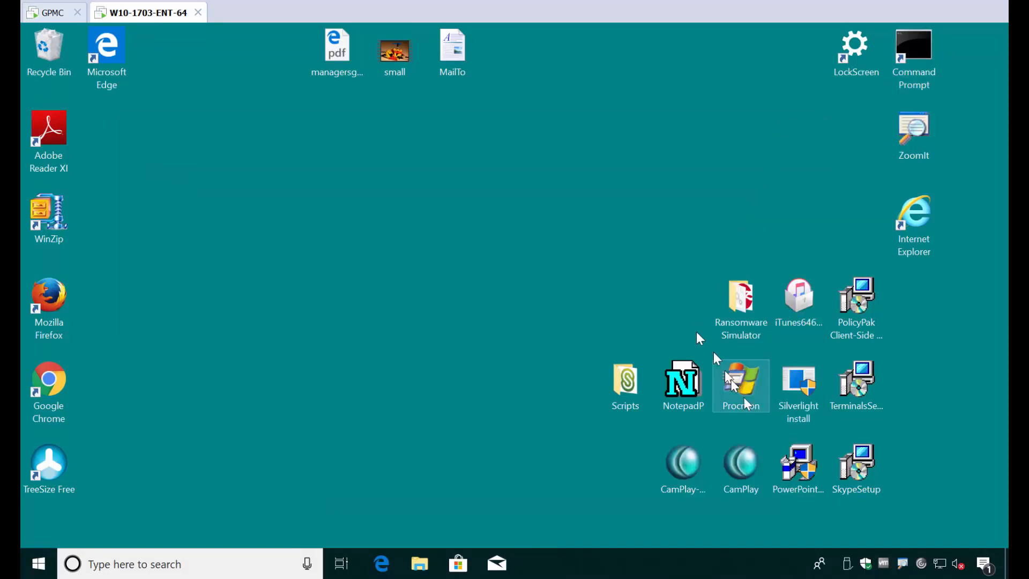
double_click(800, 385)
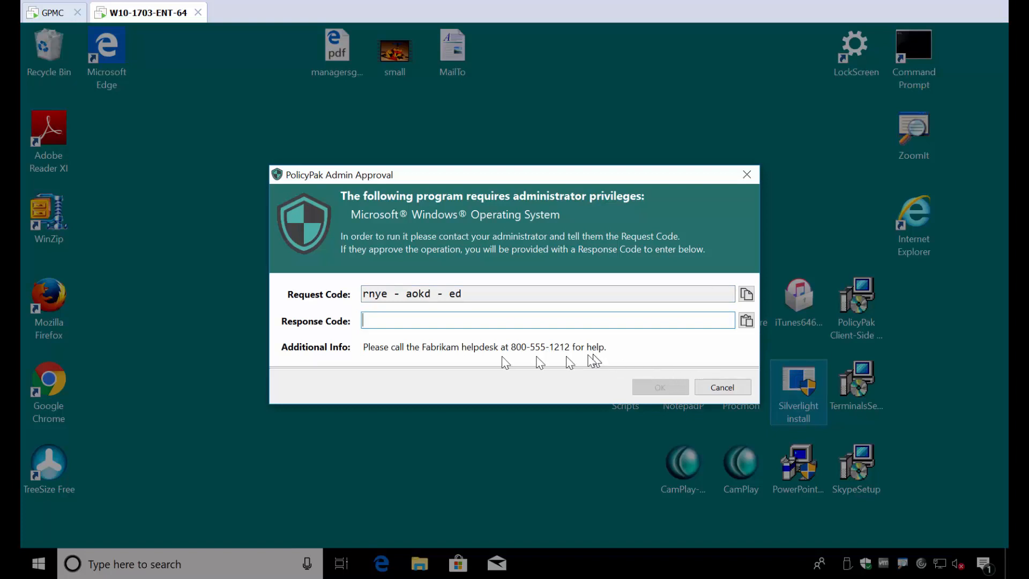
key("Escape")
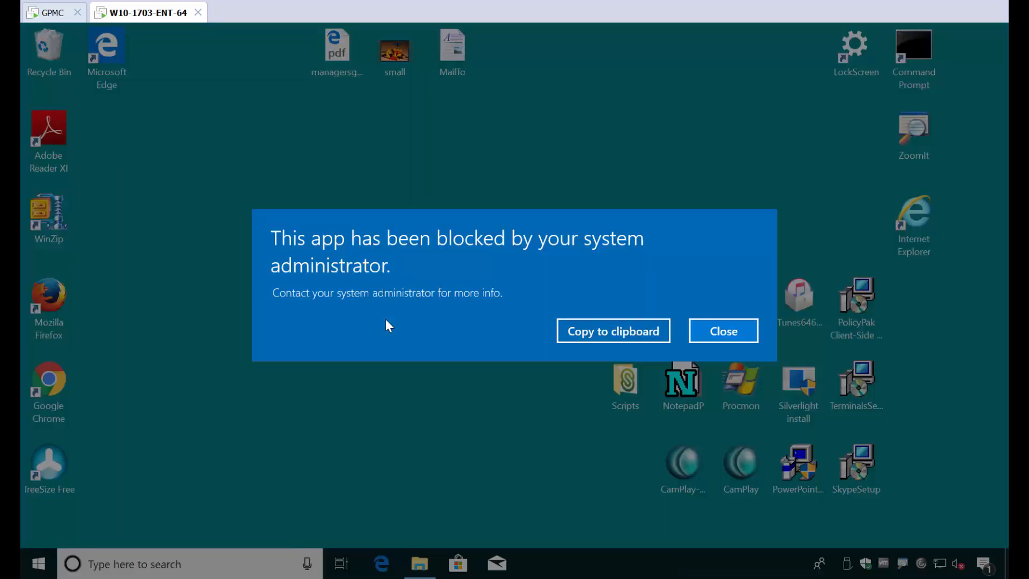
key("Escape")
right_click(42, 572)
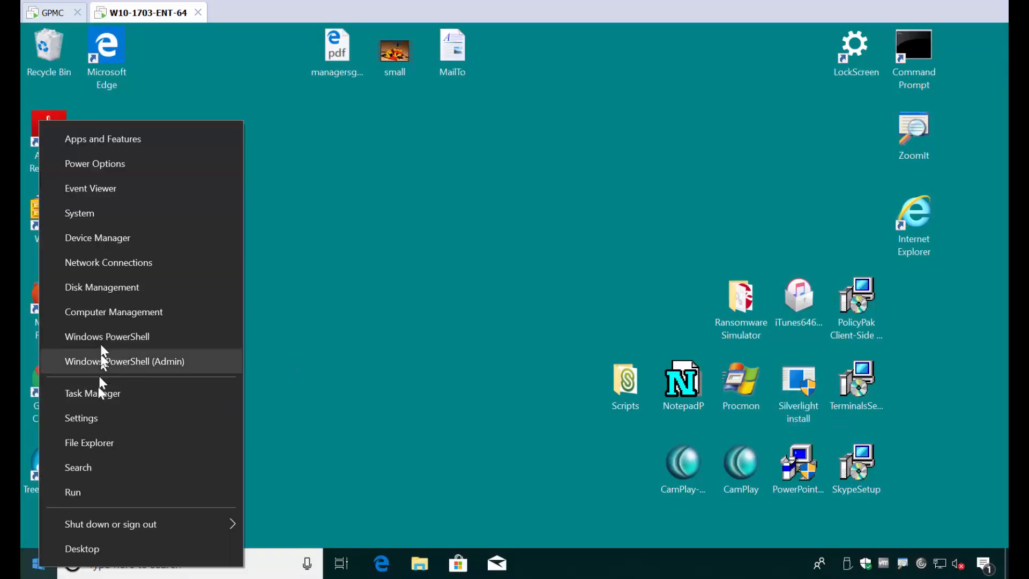
left_click(107, 243)
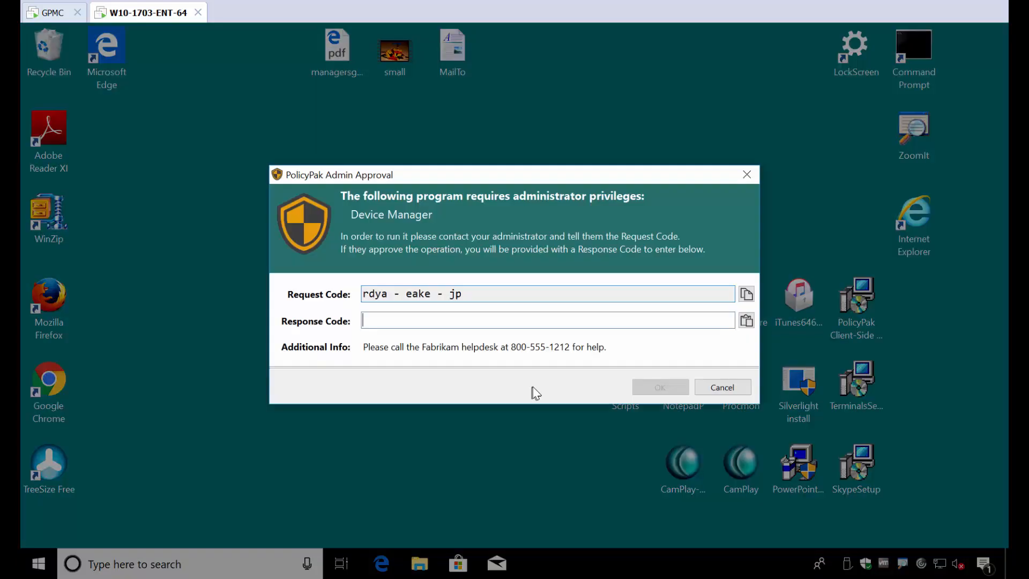
key("Escape")
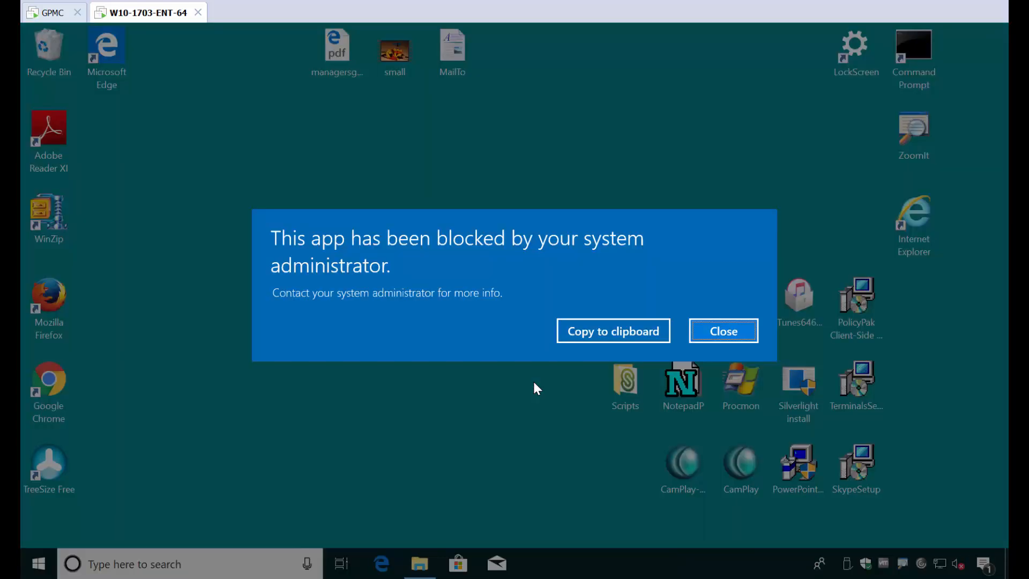
key("Escape")
Run the PowerPointViewer installer, select its approval Request Code, and return to the server
double_click(807, 471)
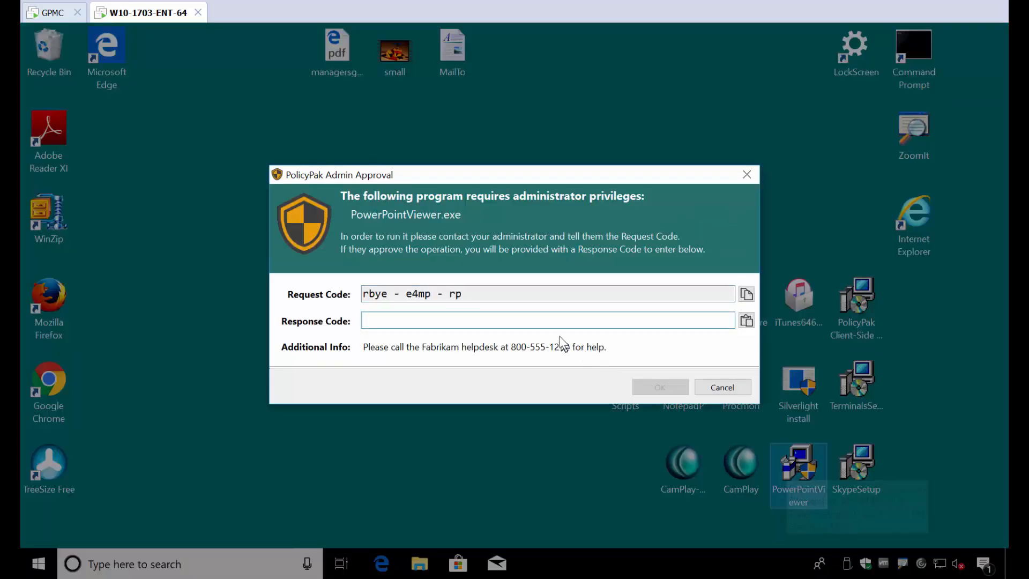
left_click_drag(533, 294, 364, 296)
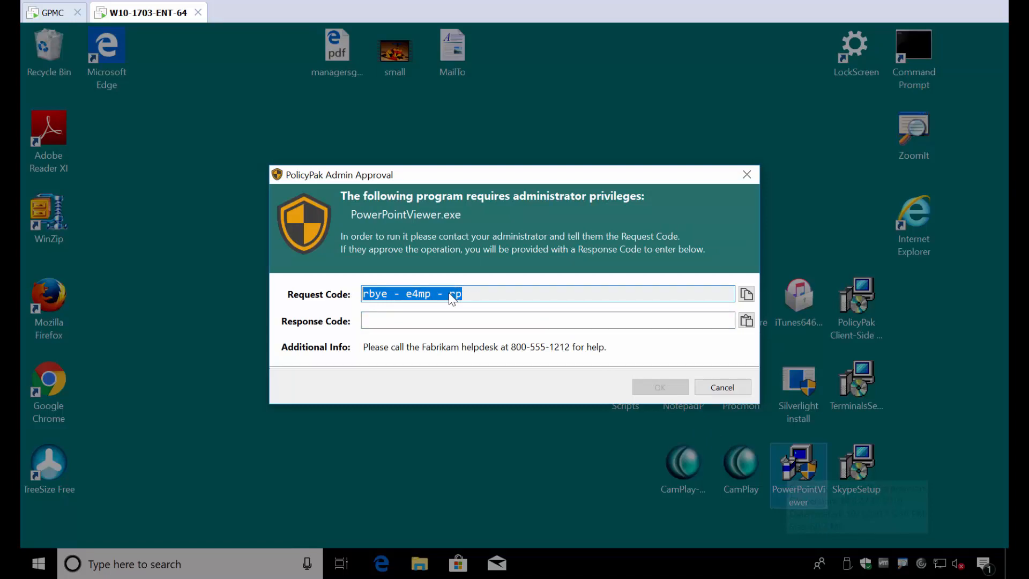
left_click(50, 13)
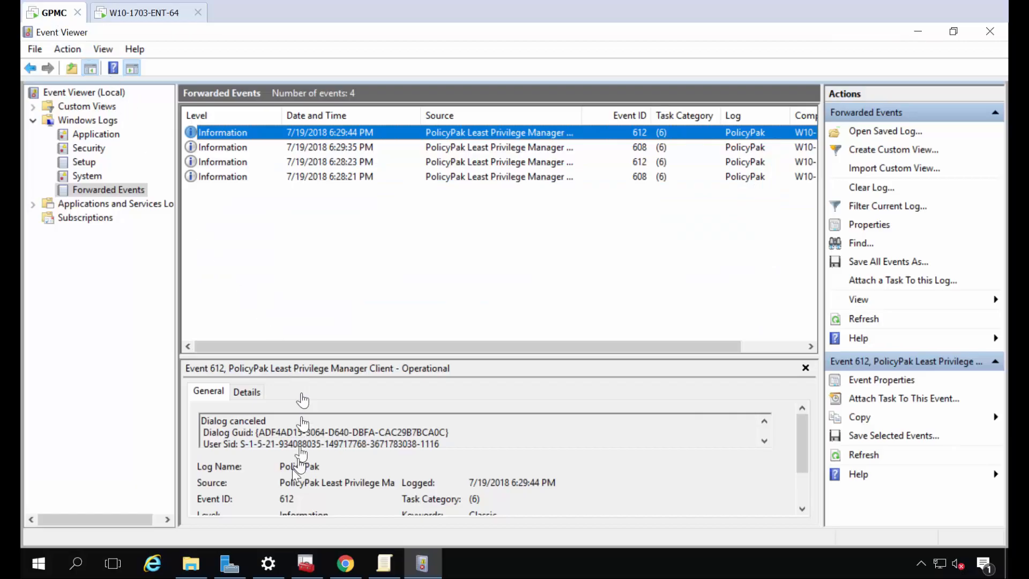
In a maximized Explorer, select PolicyPak LPM Admin Approval Tool in DVD Drive (D:) > PolicyPak Extras
left_click(192, 564)
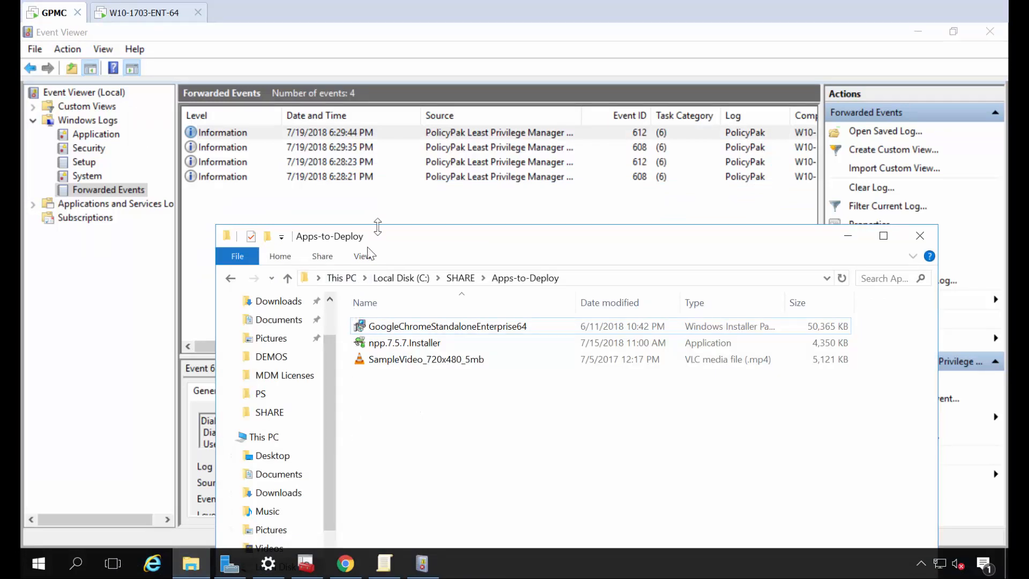
double_click(375, 235)
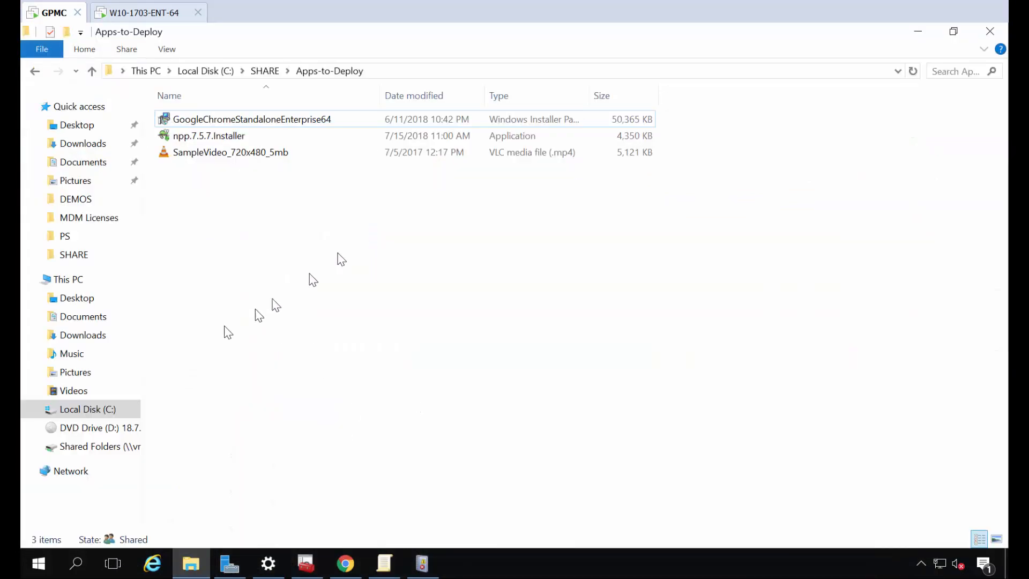
left_click(107, 432)
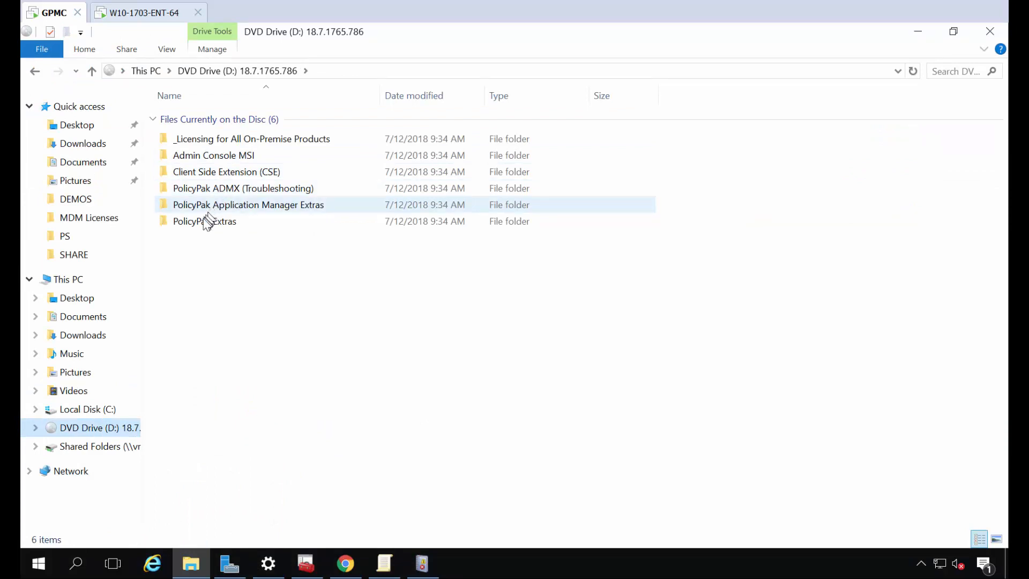
double_click(206, 221)
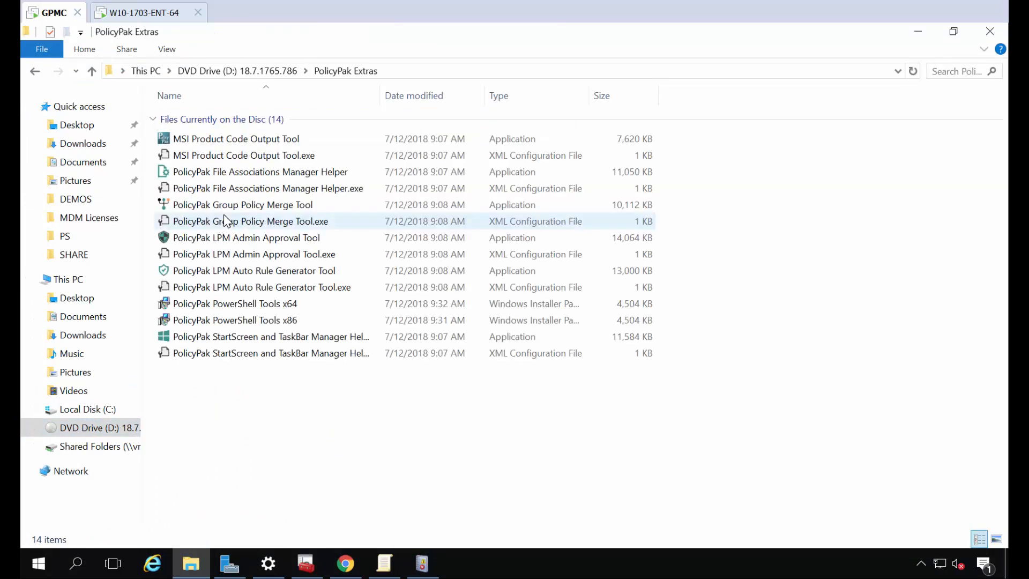
left_click(240, 242)
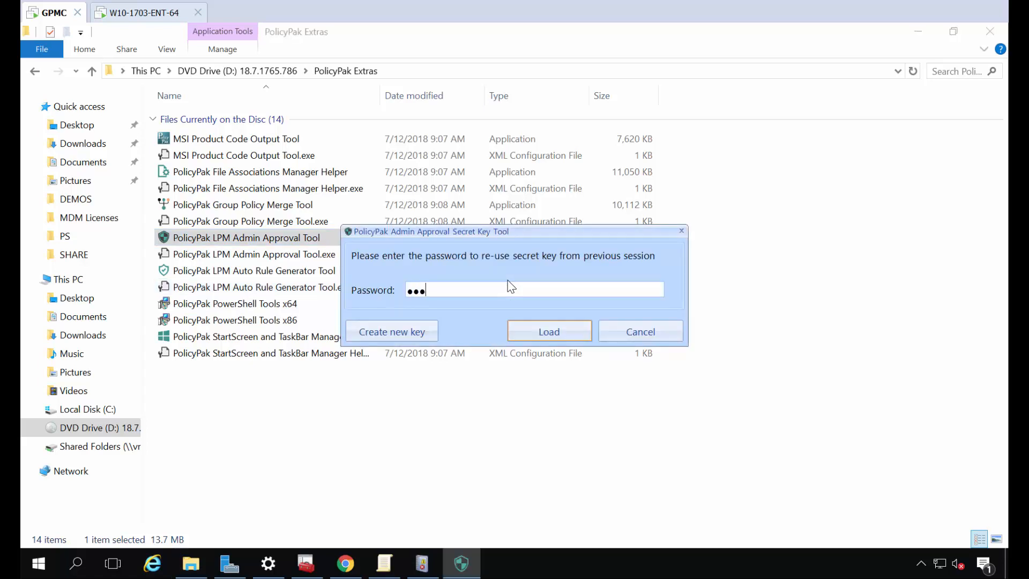
Load the tool's secret key, re-entering the password after a wrong-password error
key("Return")
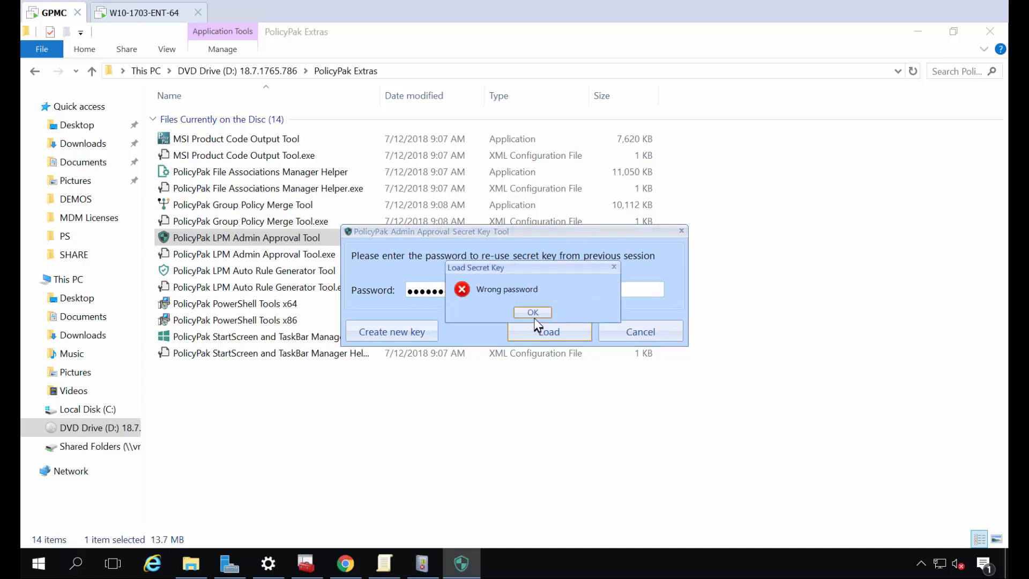
left_click(533, 316)
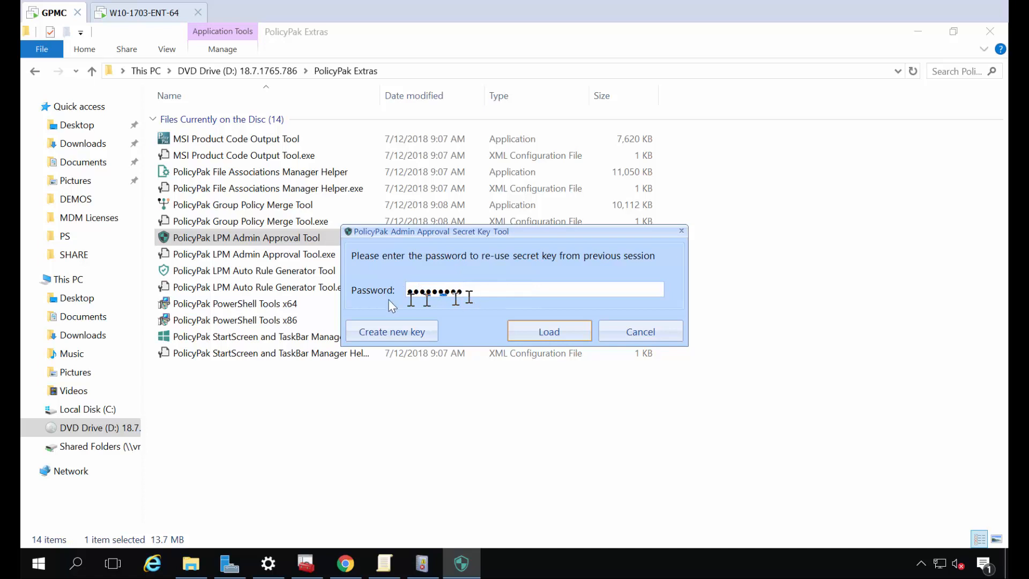
left_click_drag(469, 297, 371, 299)
type("••••")
key("Return")
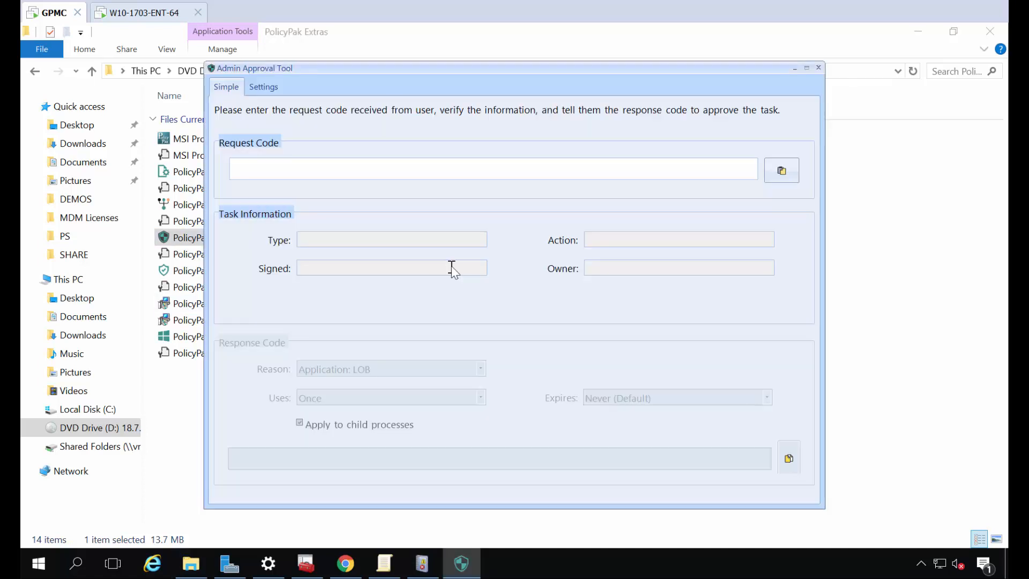
Paste the request code, set reason Application: Installation For User, and copy the response code
type("rbye-e4mp-rp")
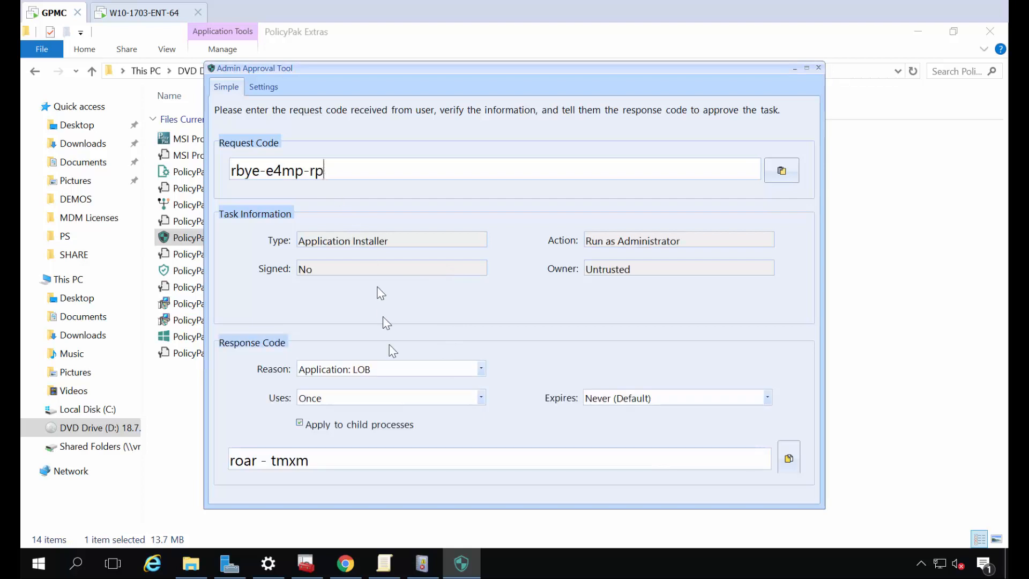
left_click_drag(317, 456, 229, 459)
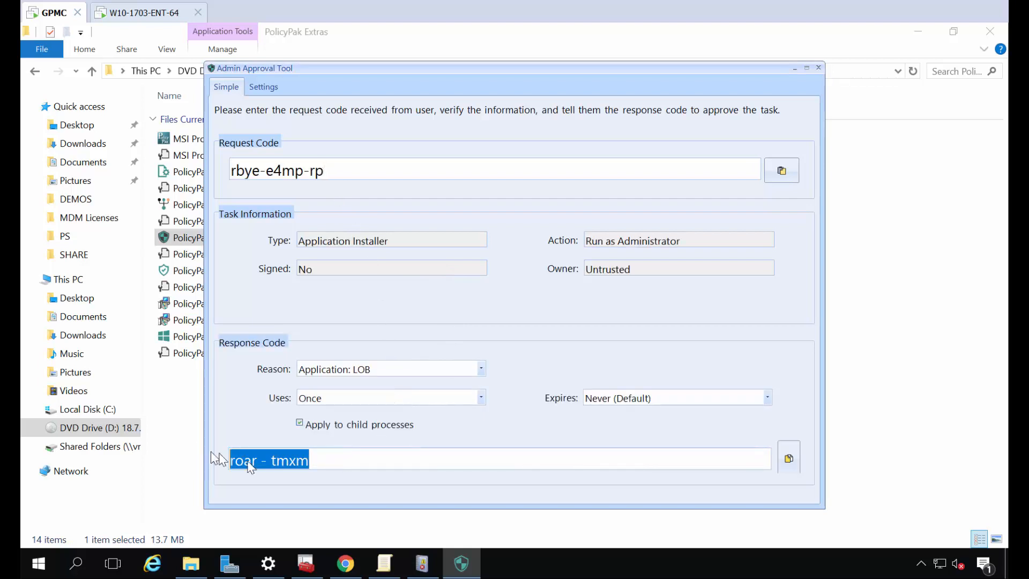
left_click(786, 461)
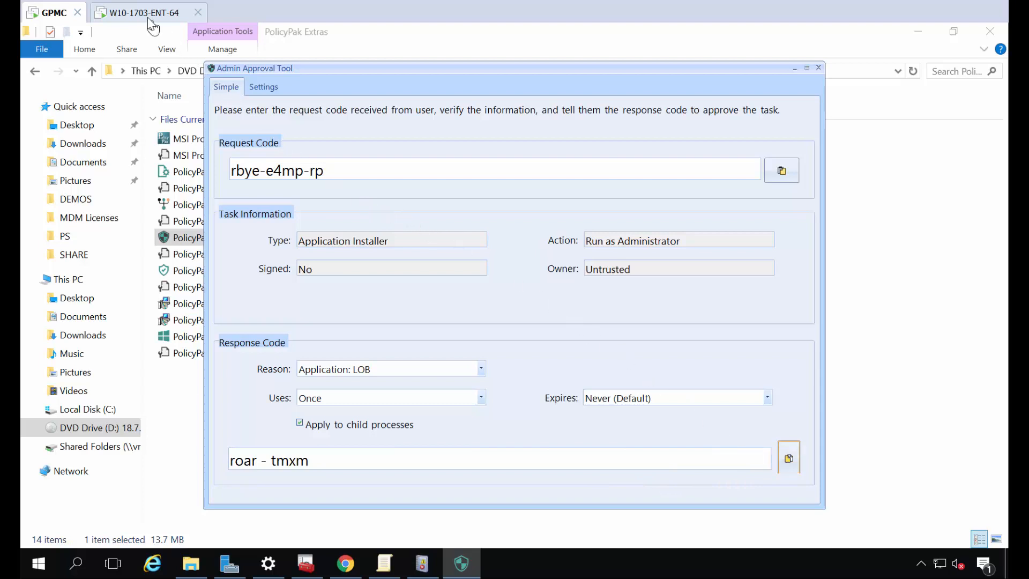
left_click(406, 371)
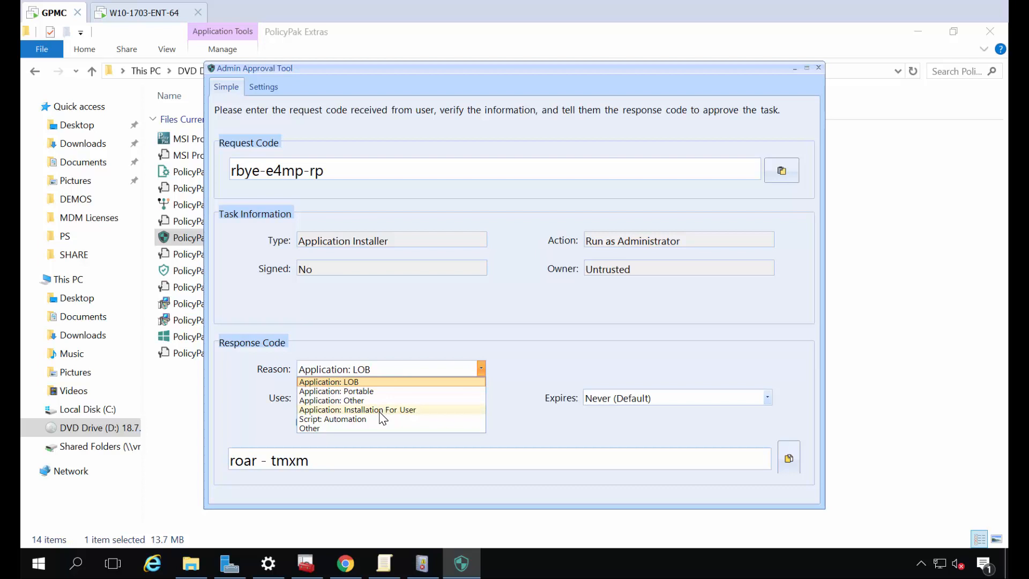
left_click(380, 411)
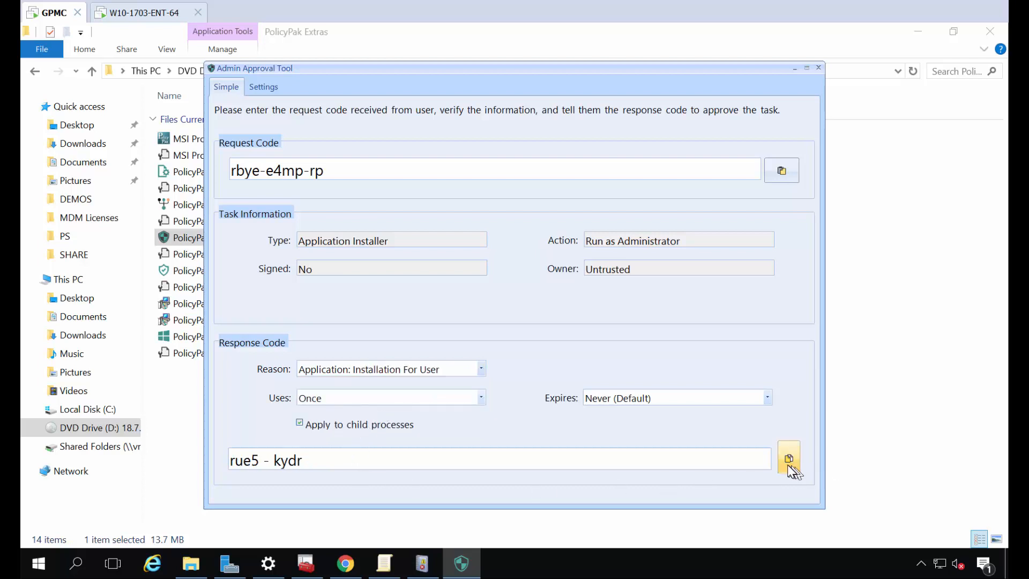
left_click(790, 466)
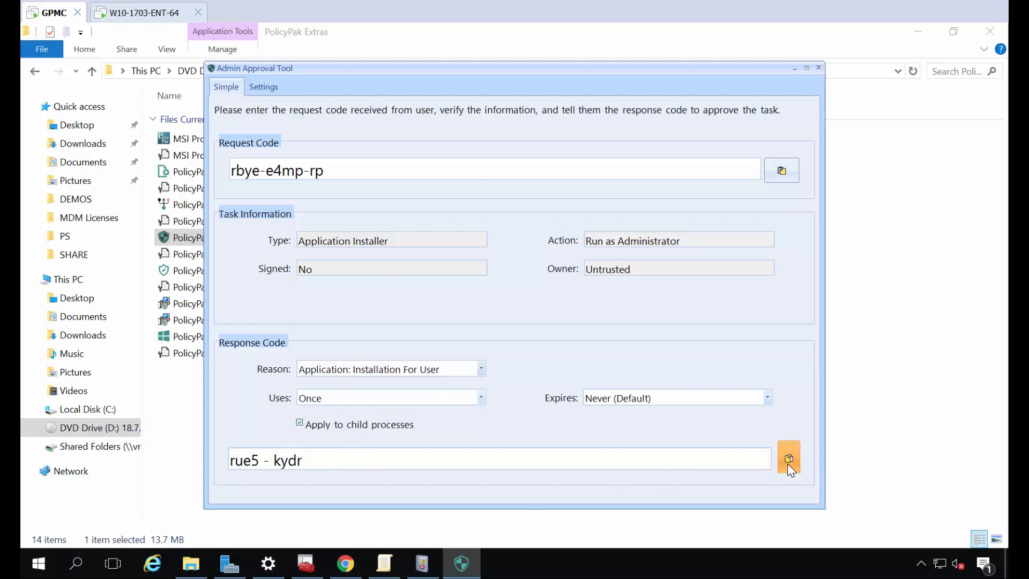
Paste the response code into the Windows 10 client's Response Code field
left_click(158, 16)
left_click(441, 320)
key("ctrl+v")
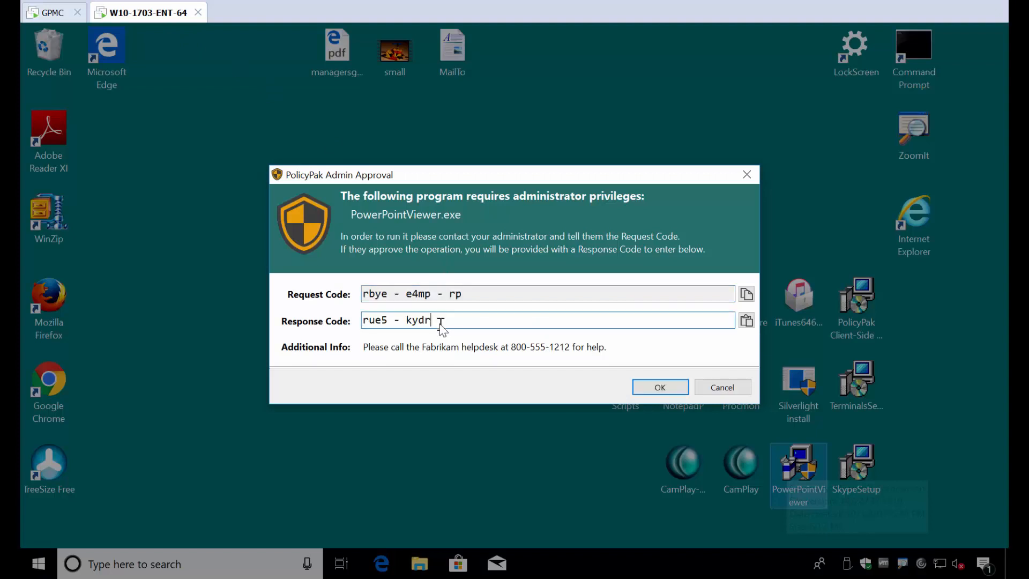
Submit the approval, accept the license terms, and install PowerPoint Viewer through to the completion message
left_click(648, 387)
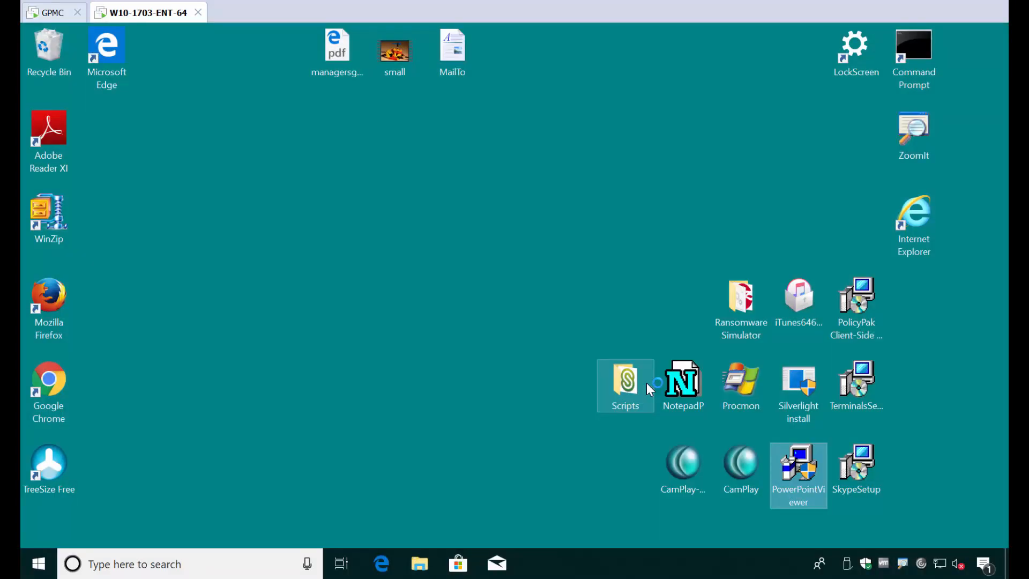
left_click(402, 447)
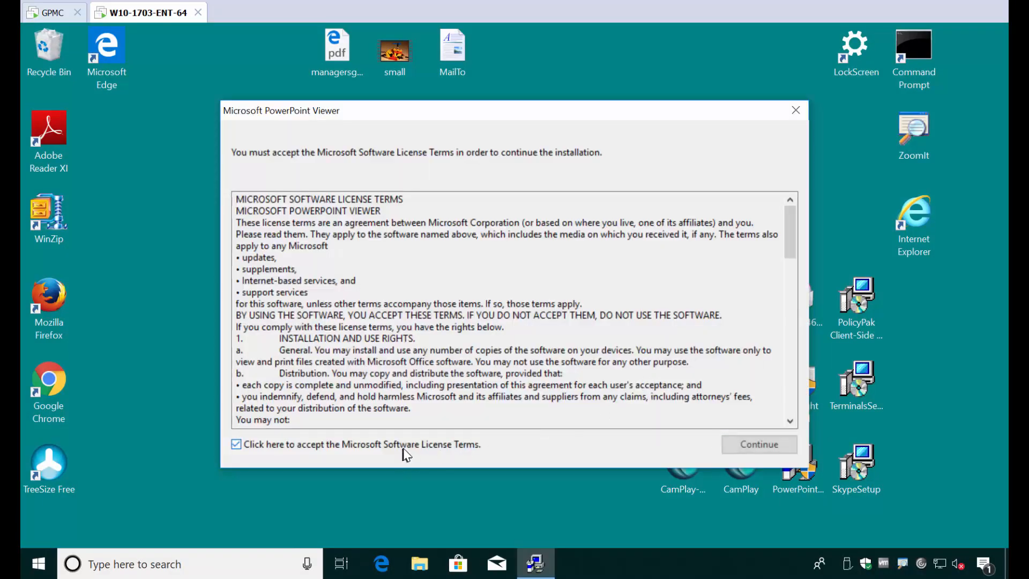
left_click(757, 444)
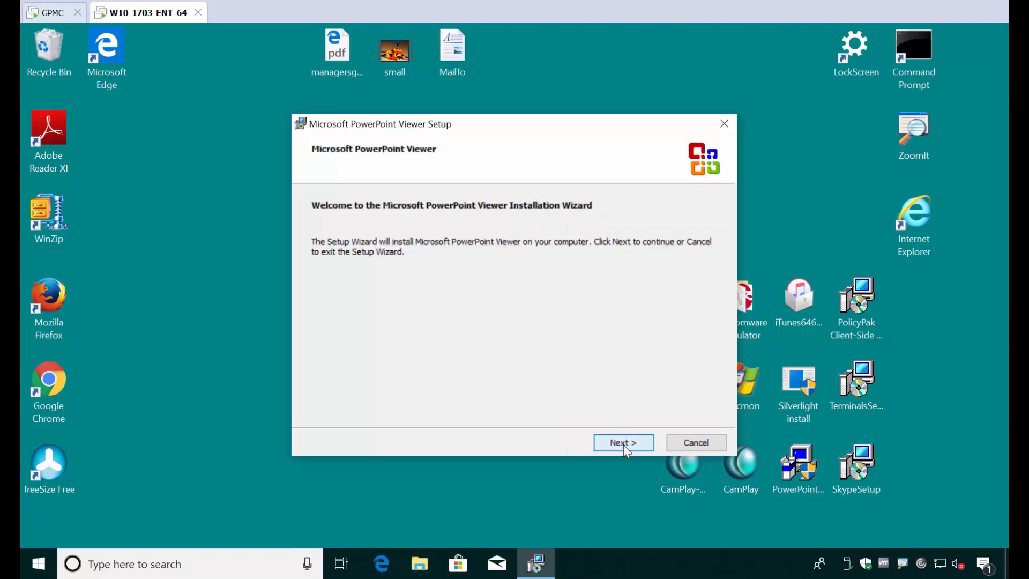
left_click(624, 443)
left_click(623, 444)
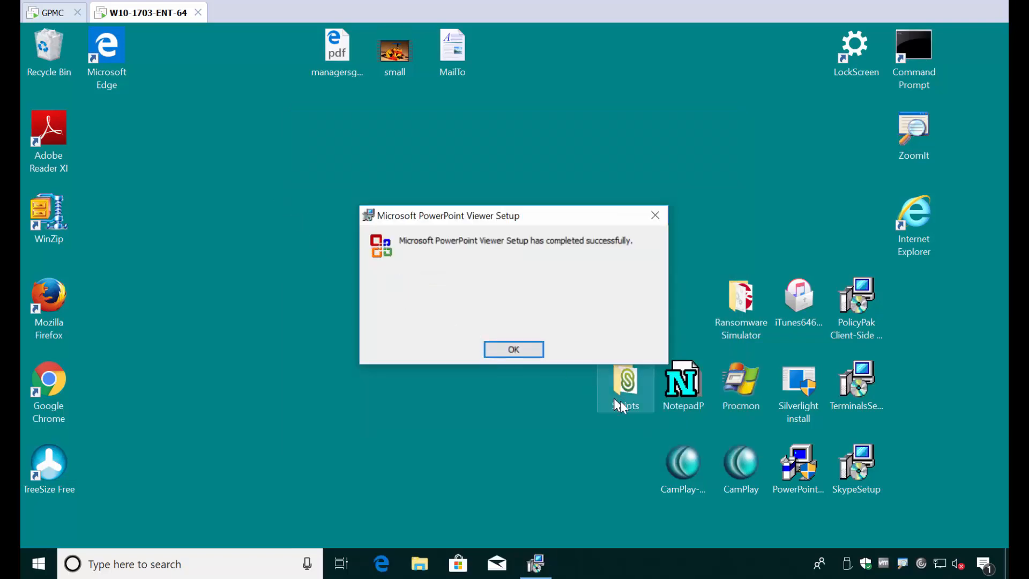
left_click(539, 353)
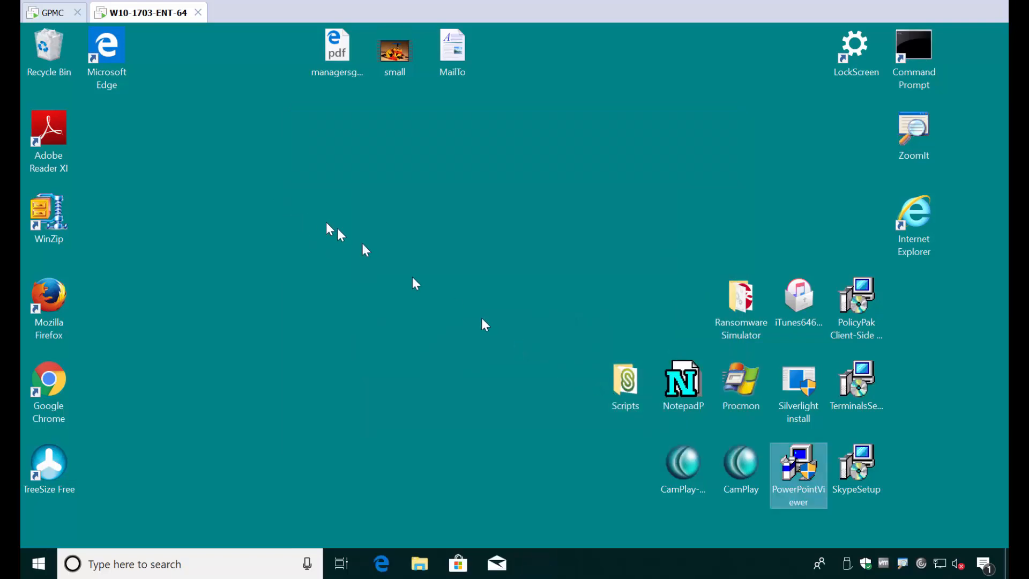
Close the Admin Approval Tool and File Explorer on the server, then refresh Forwarded Events with F5
left_click(64, 16)
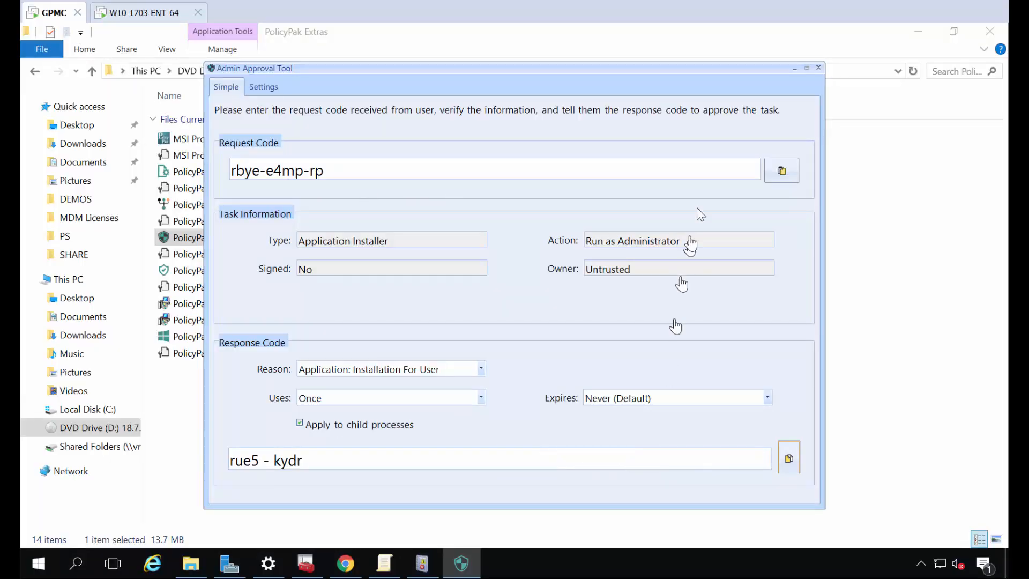
left_click(818, 67)
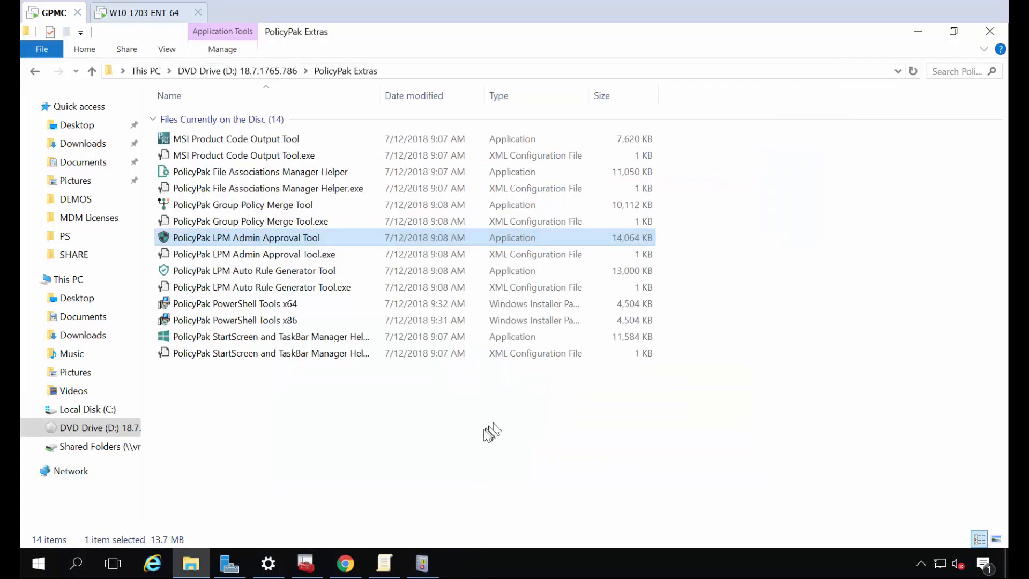
key("alt+F4")
left_click(309, 251)
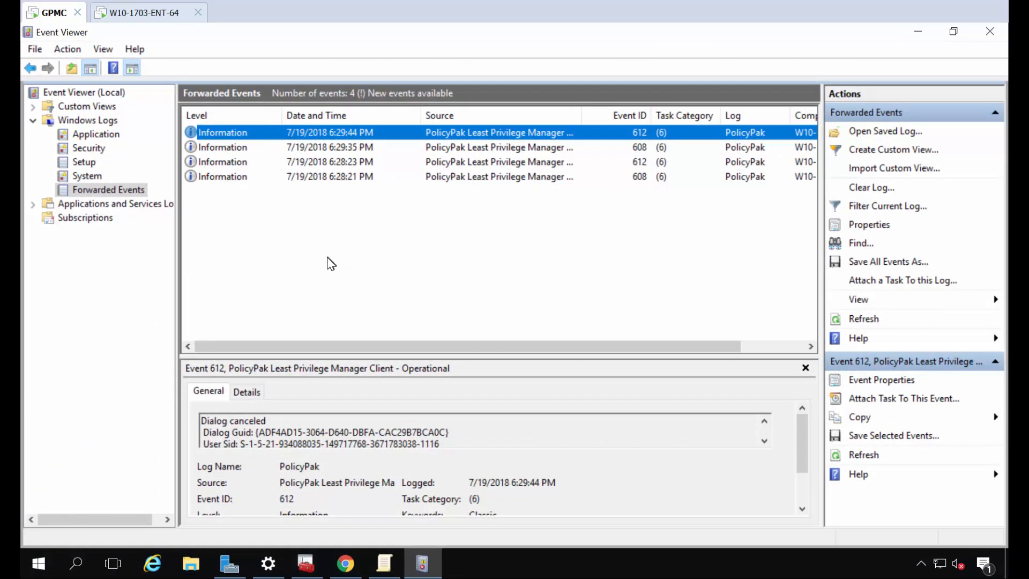
key("F5")
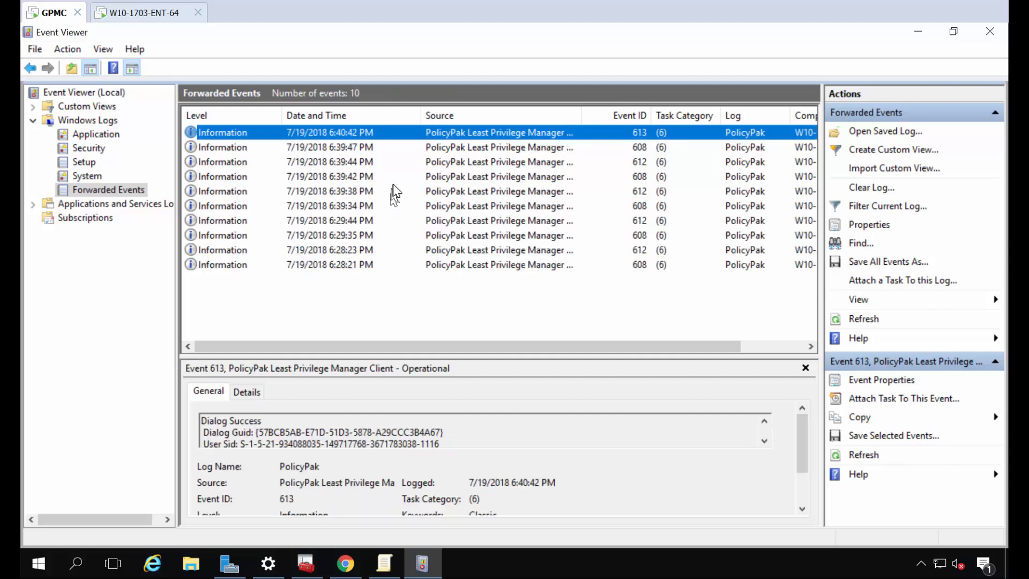
Open event 613's properties, compare with 608, and highlight Application_Installation and Code Uses 1/1
double_click(368, 140)
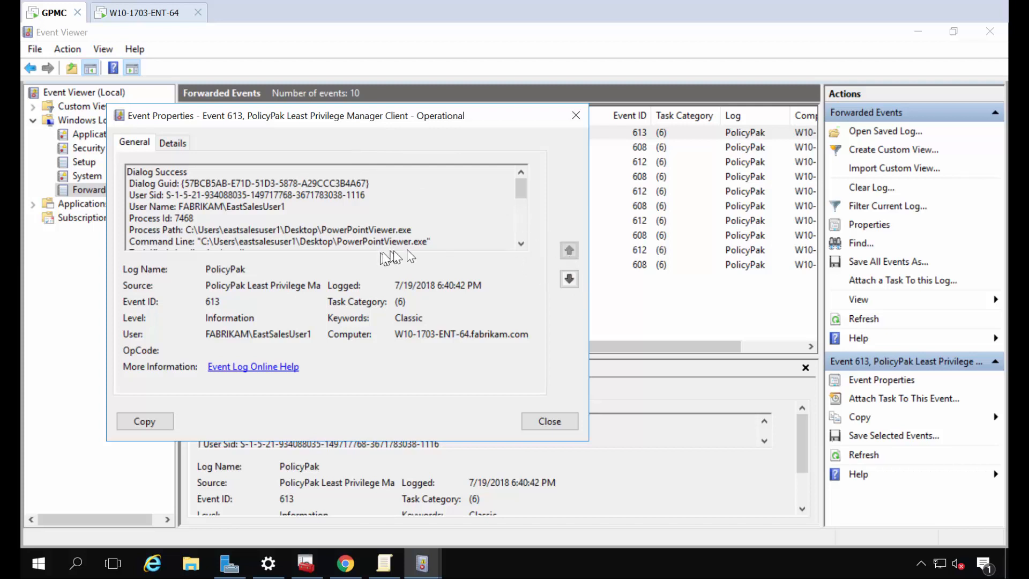
left_click(569, 279)
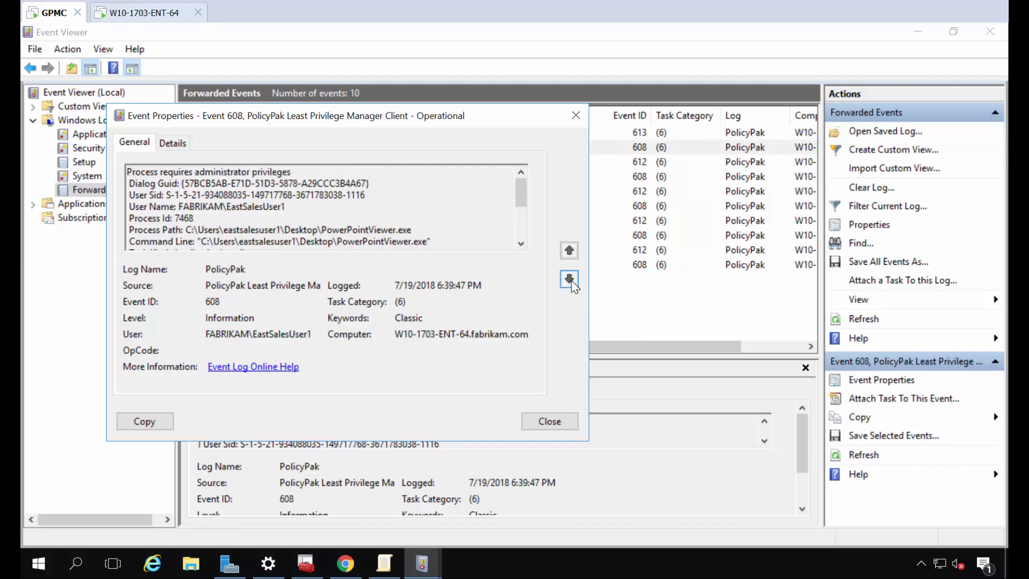
left_click(568, 251)
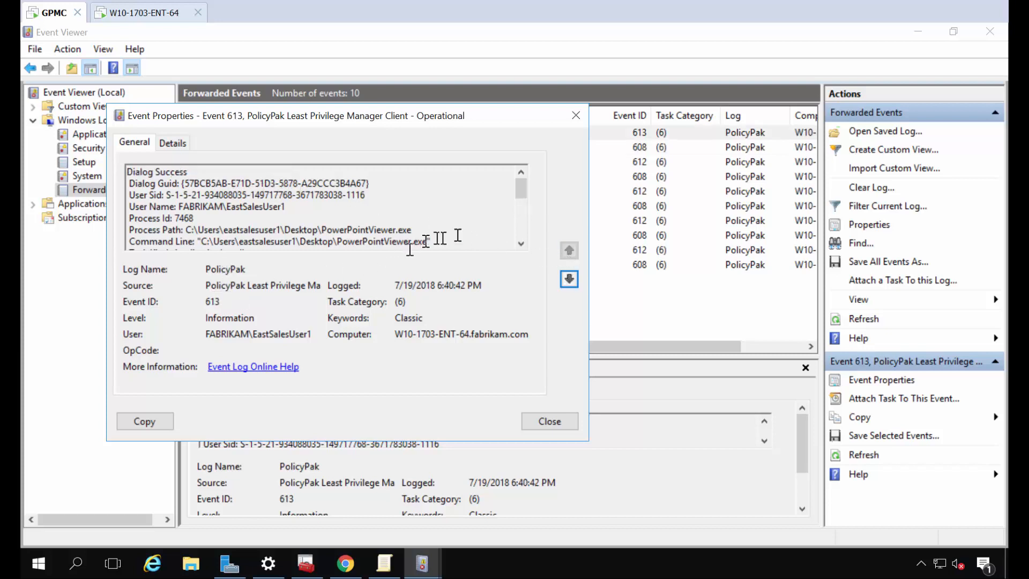
left_click_drag(519, 190, 520, 219)
left_click_drag(172, 220, 222, 222)
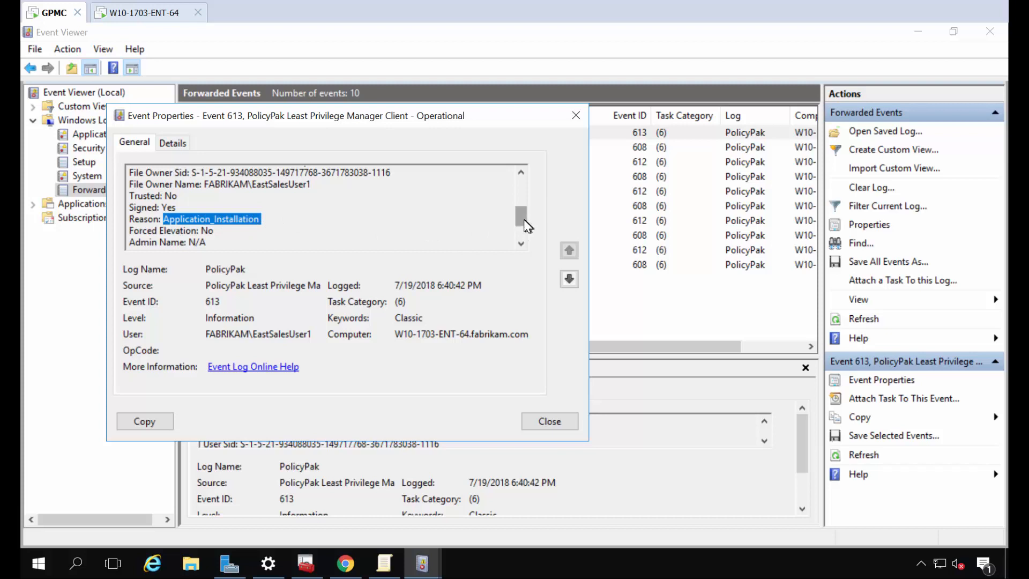
left_click_drag(522, 220, 522, 225)
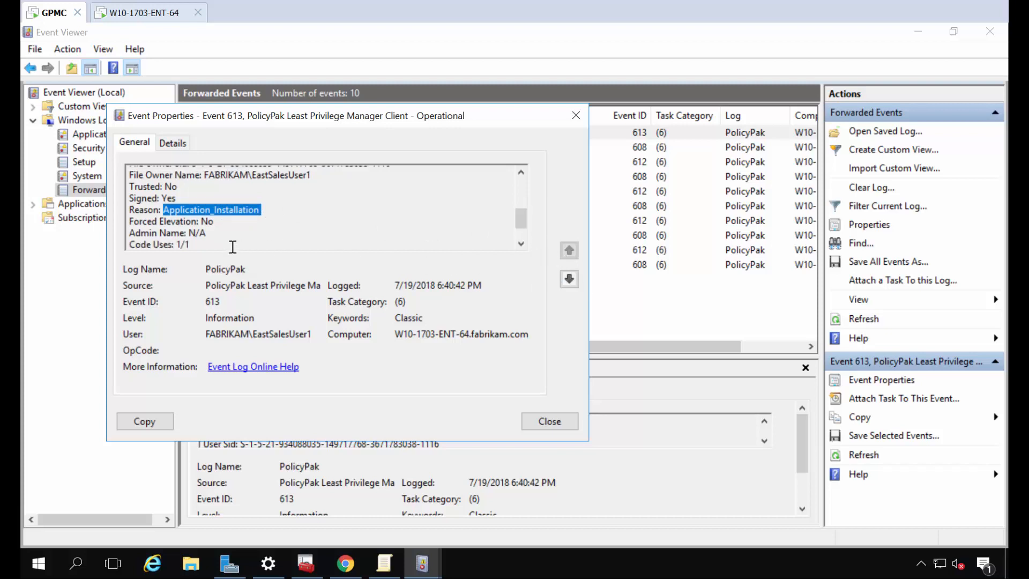
left_click_drag(206, 246, 185, 246)
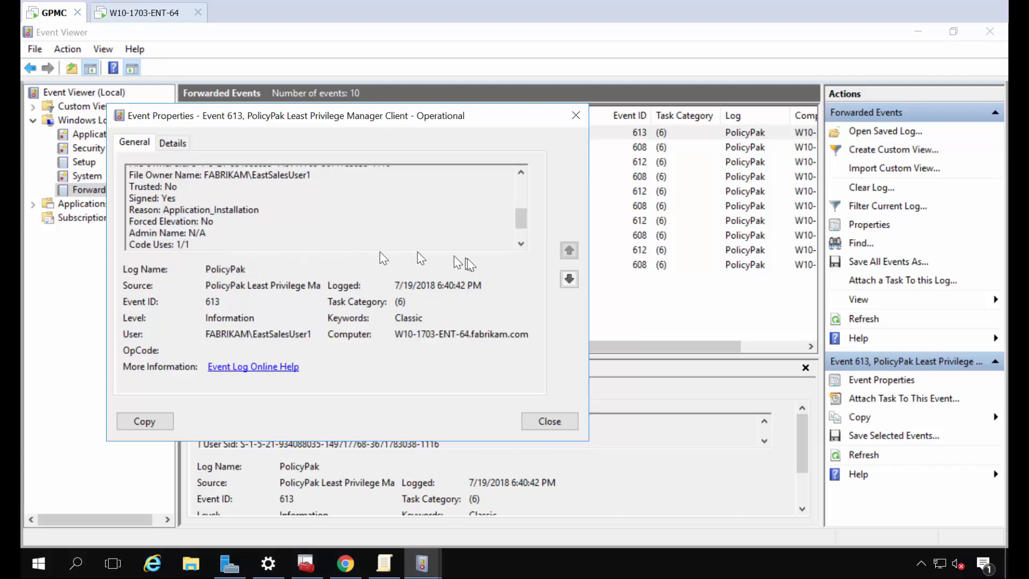
Browse down to the Silverlight install event 612, then back to event 608
left_click(569, 279)
left_click(569, 279)
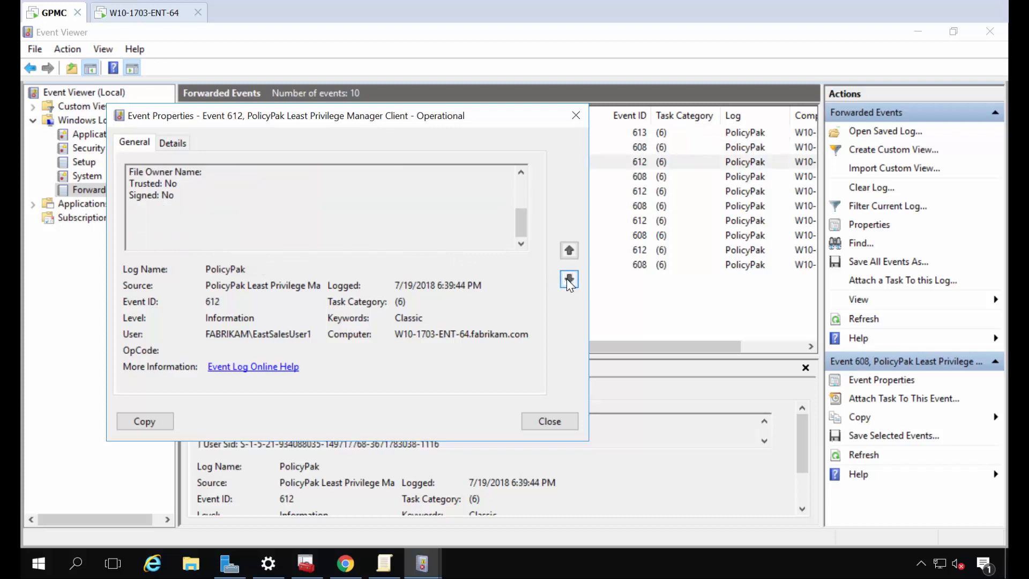
left_click(569, 279)
left_click(570, 280)
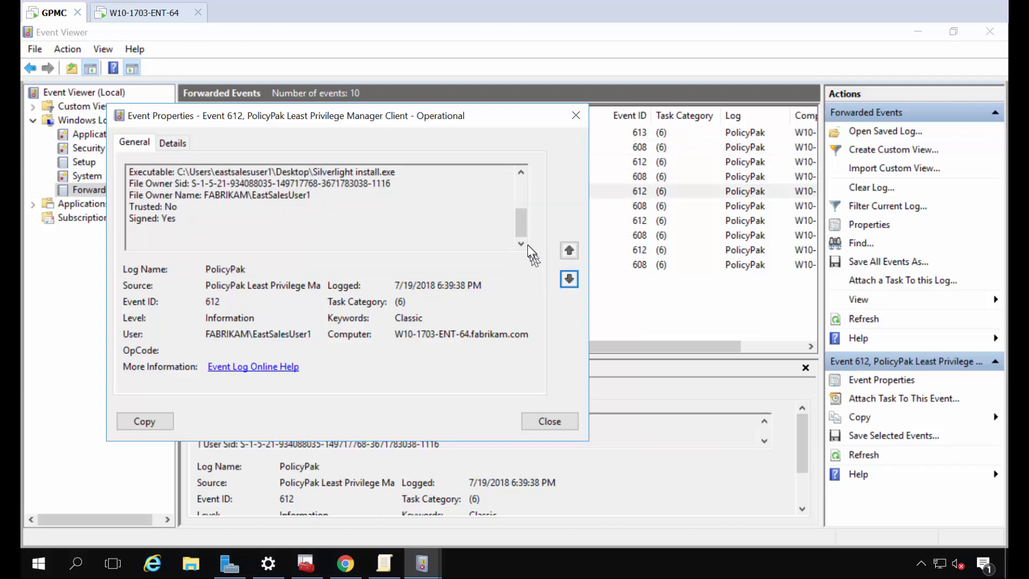
left_click_drag(514, 226, 515, 187)
left_click(569, 250)
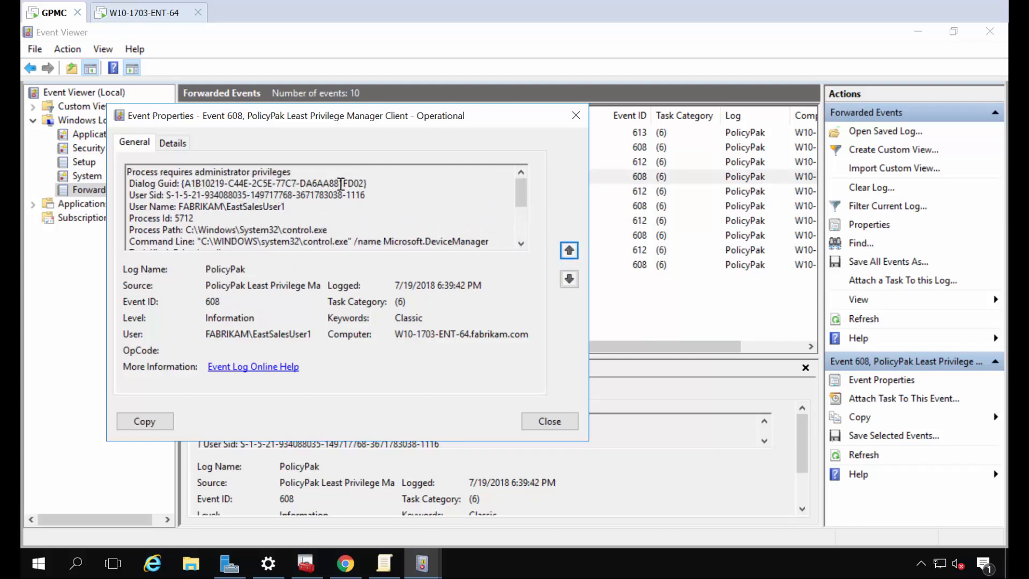
Review event 608's control.exe command line, copy its details, then widen the Source column
scroll(341, 183, "down", 1)
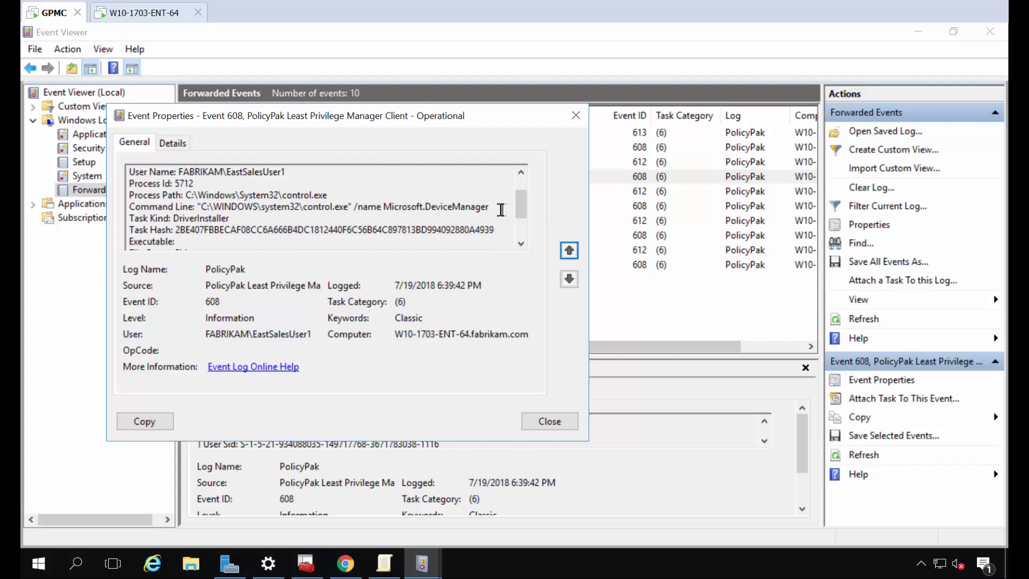
left_click_drag(501, 209, 199, 209)
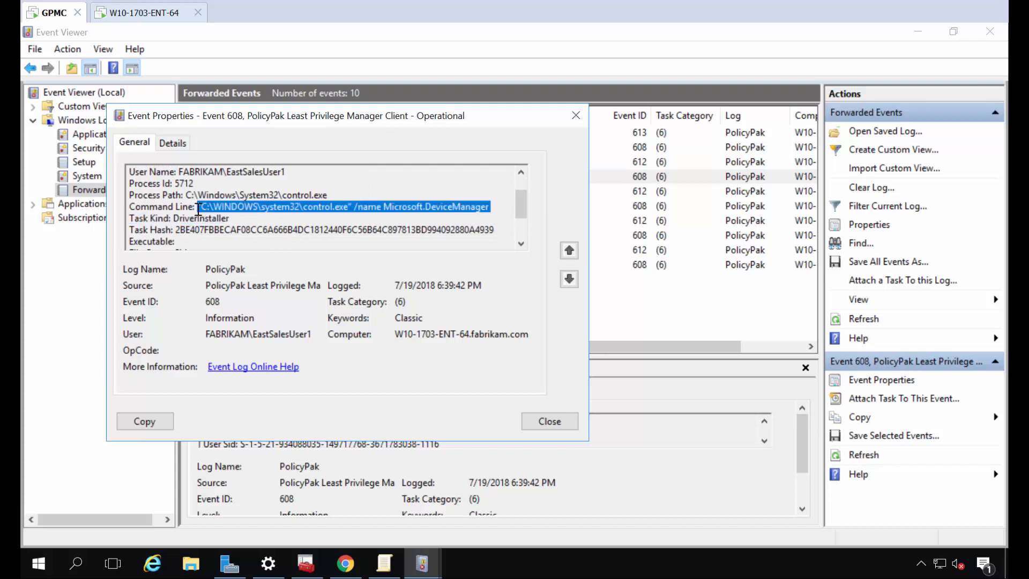
left_click(198, 209)
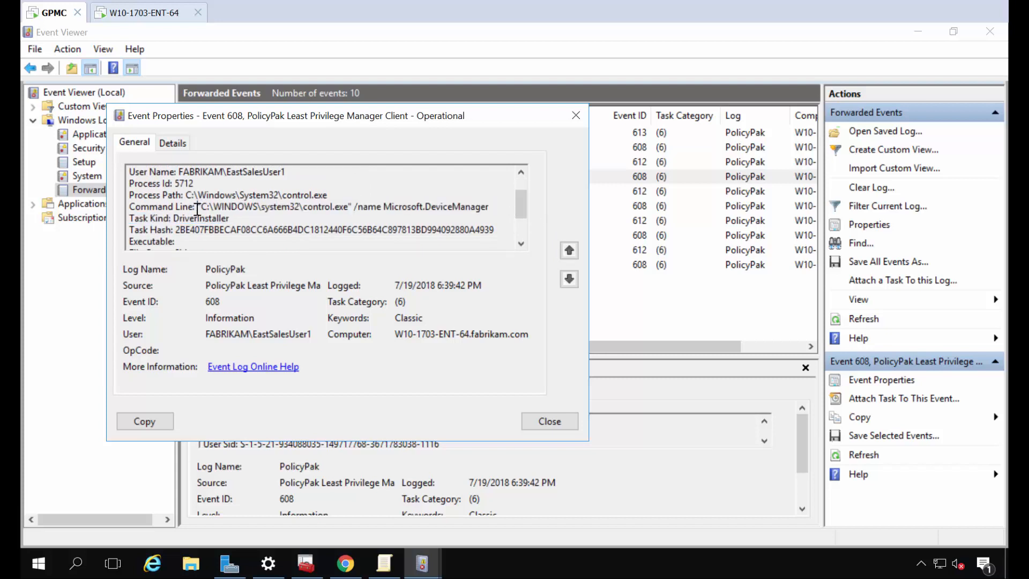
left_click(155, 422)
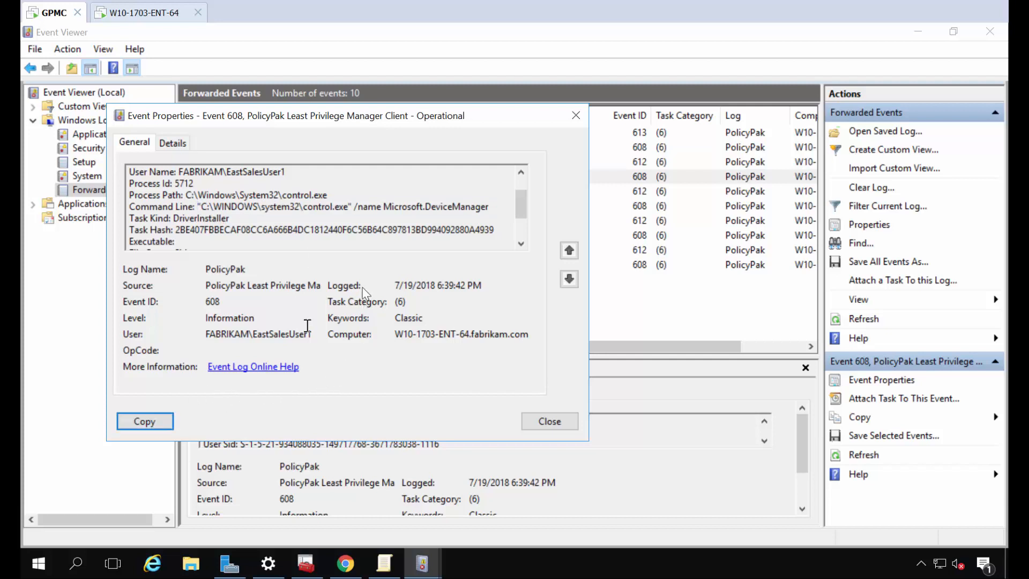
left_click(575, 116)
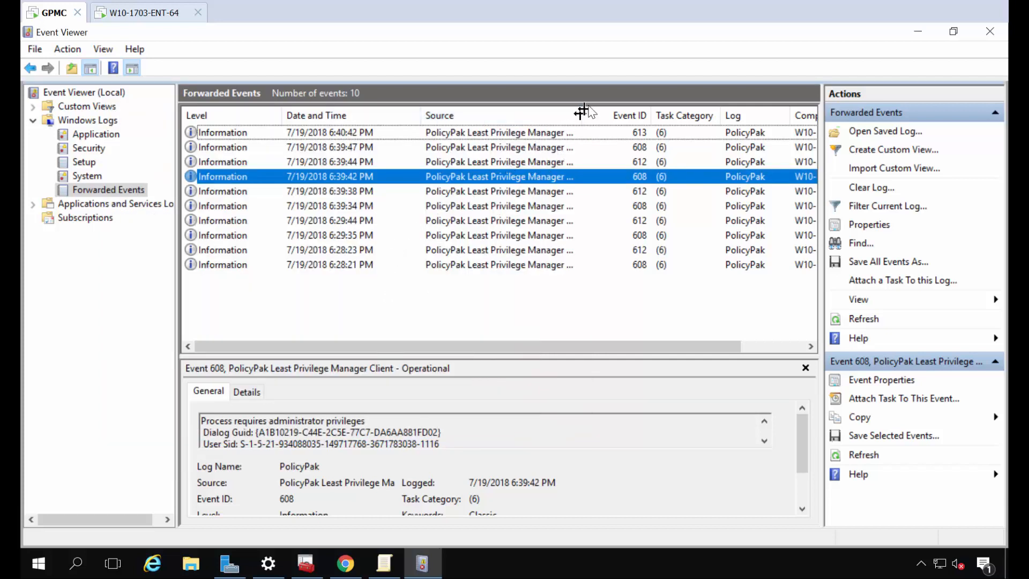
left_click_drag(584, 113, 659, 113)
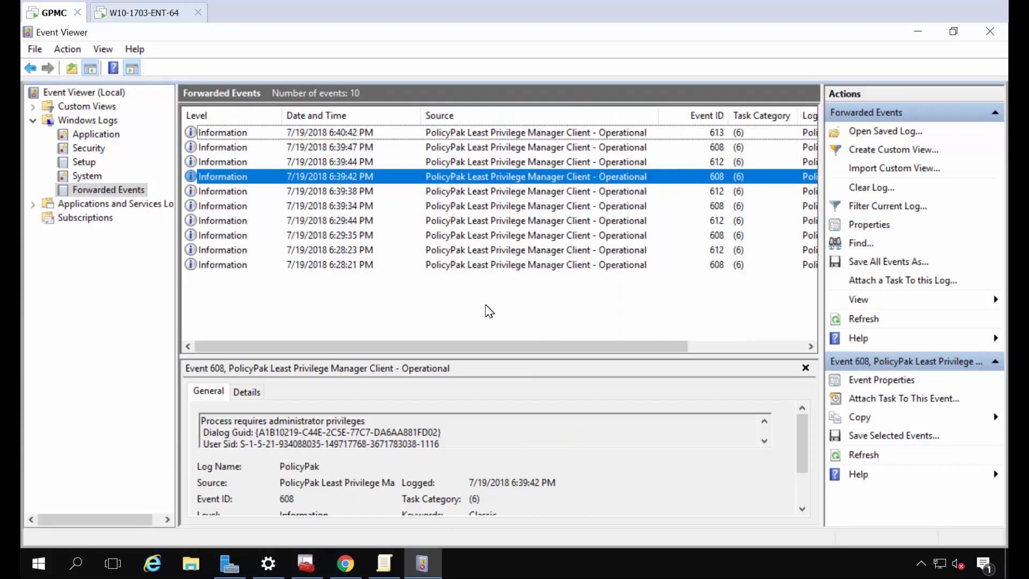